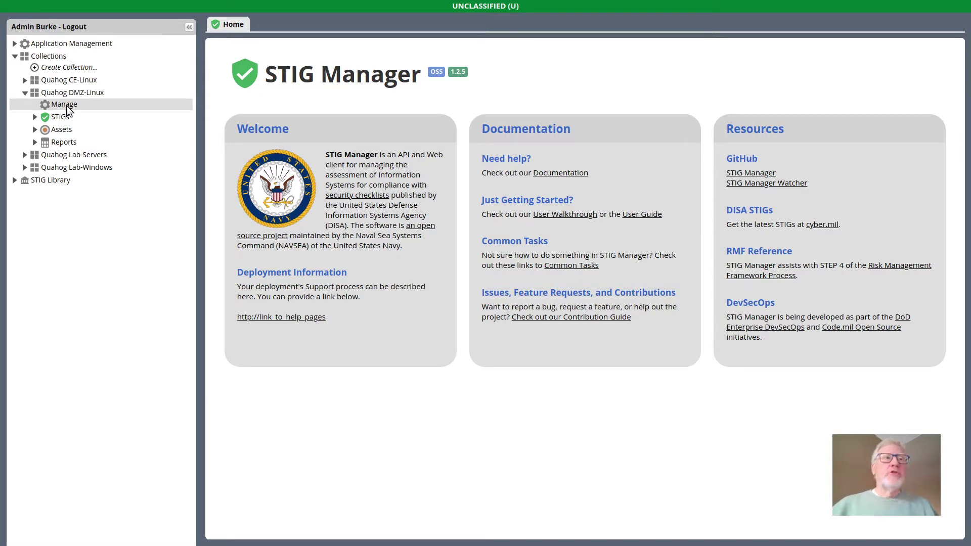
Add a 'Red Team' label with description 'Red Team responsible' in Quahog DMZ-Linux's Labels tab
left_click(66, 105)
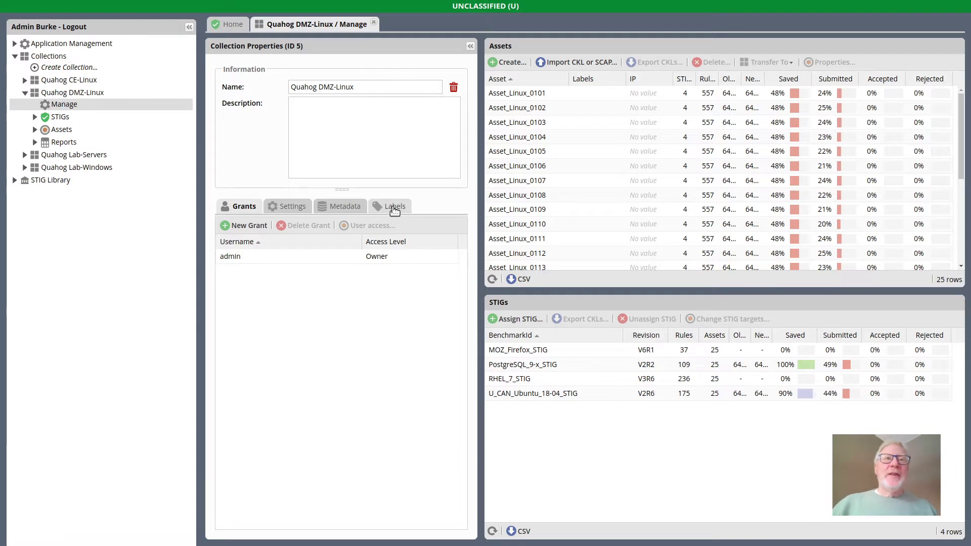
left_click(394, 208)
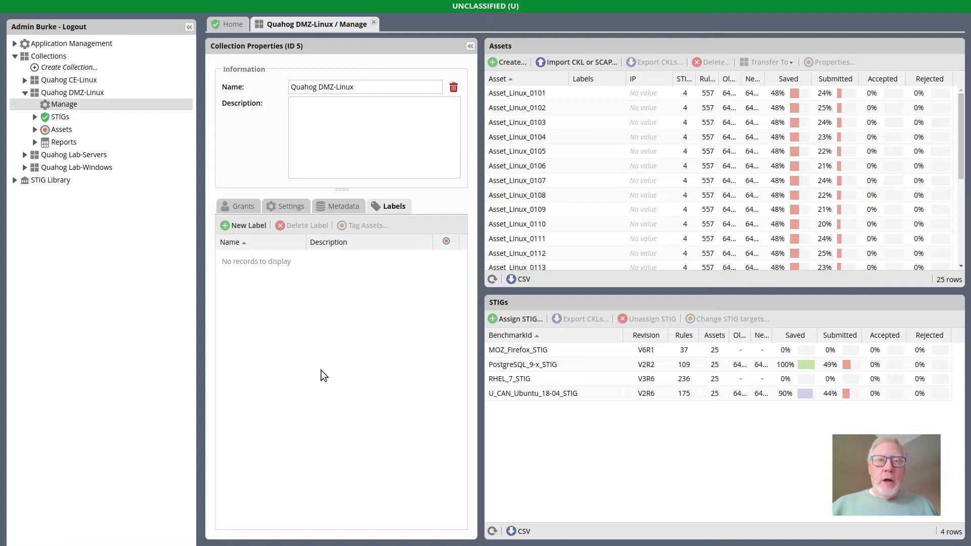
left_click(248, 226)
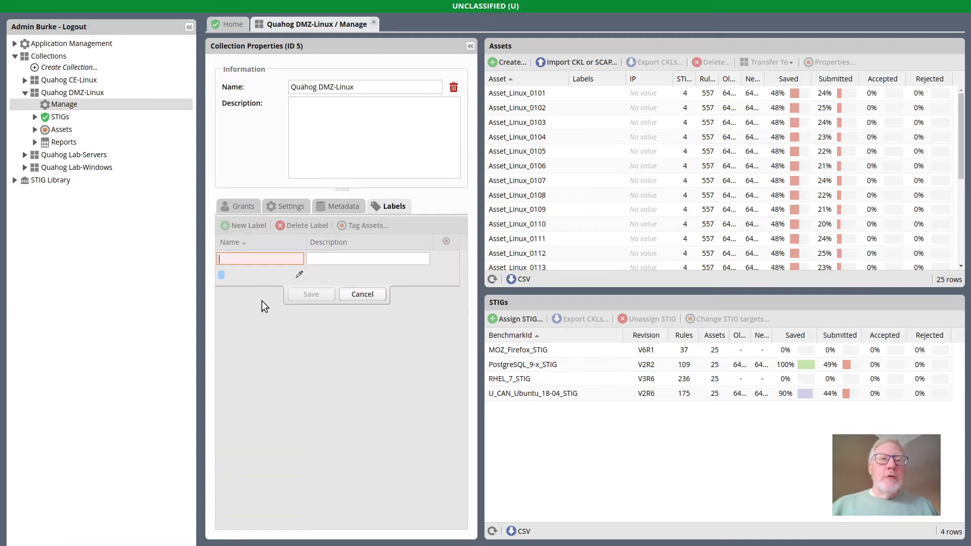
type("Red T")
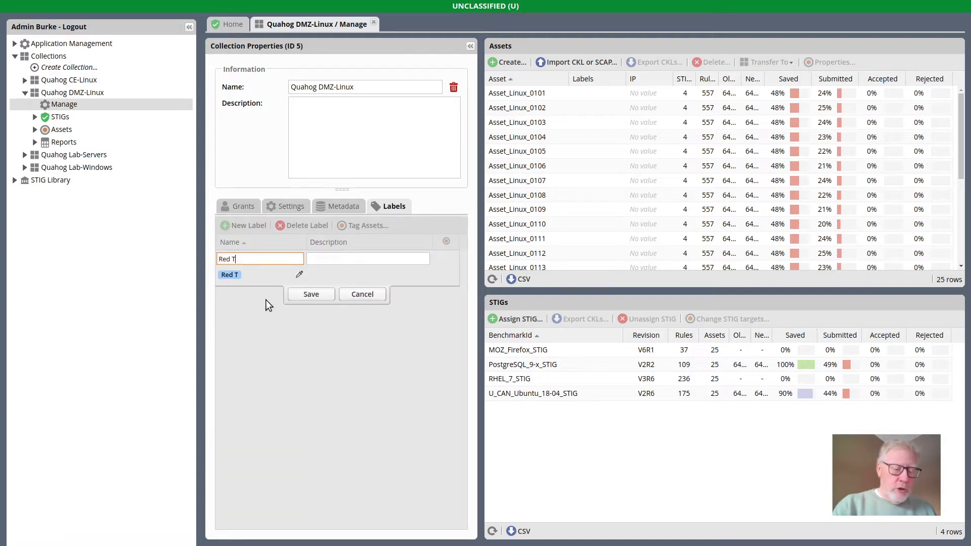
type("eam")
key("Tab")
type("Re")
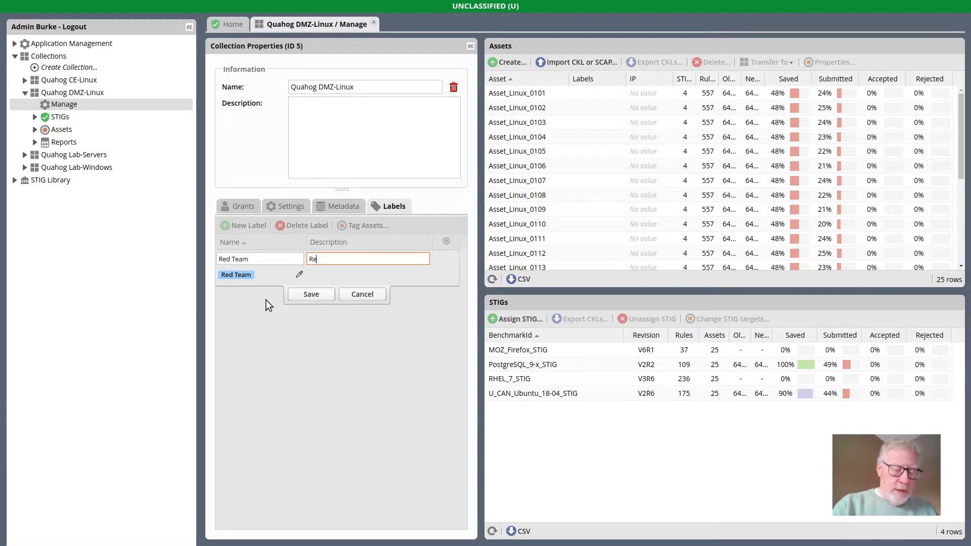
type("d Team resp")
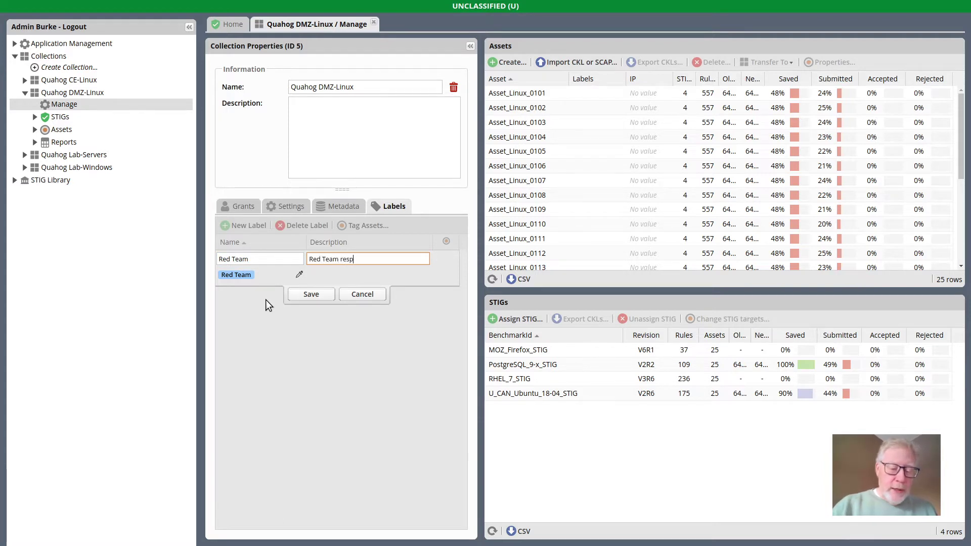
type("onsibil")
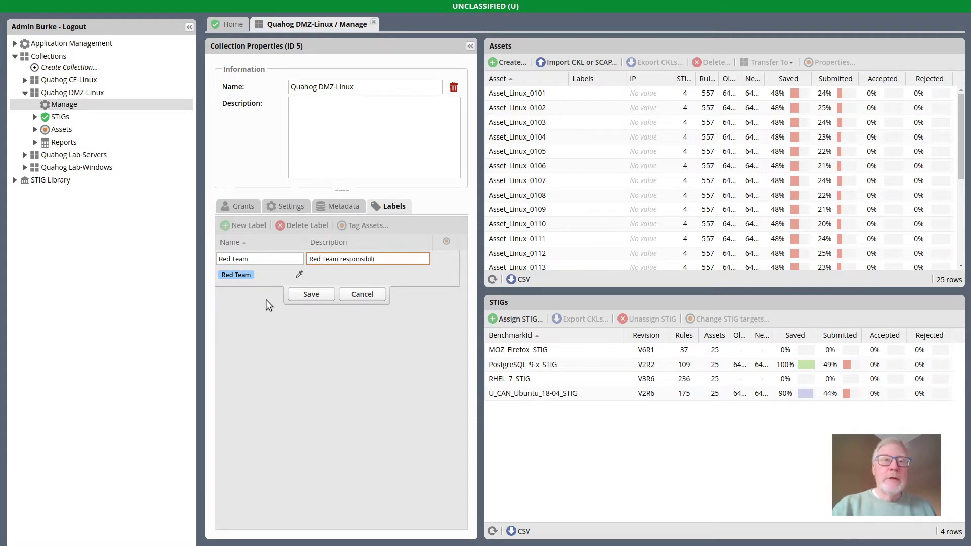
key("BackSpace")
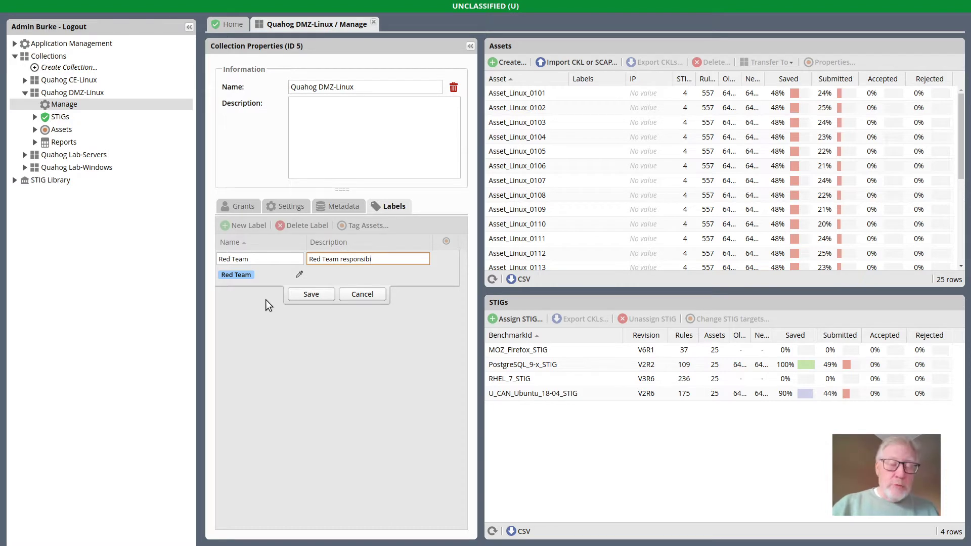
key("BackSpace")
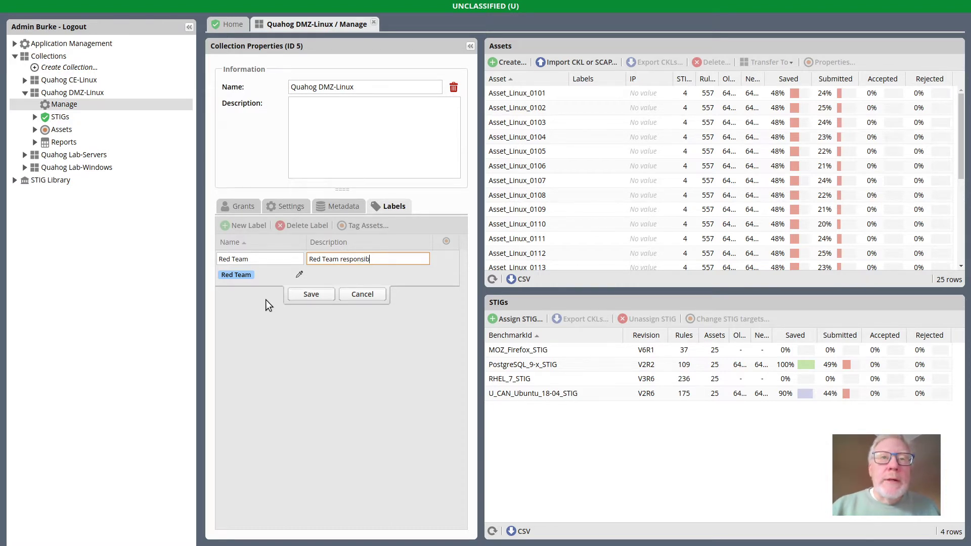
type("le")
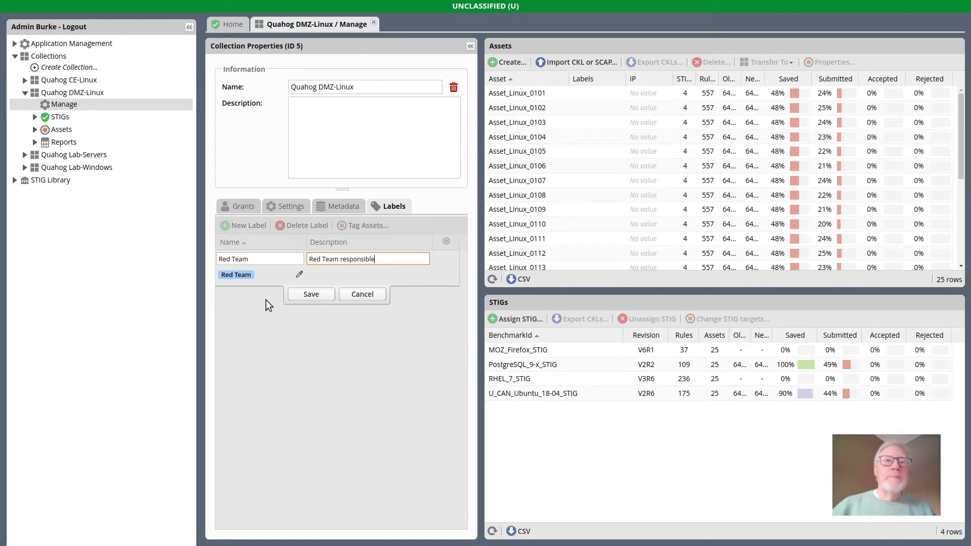
left_click(296, 295)
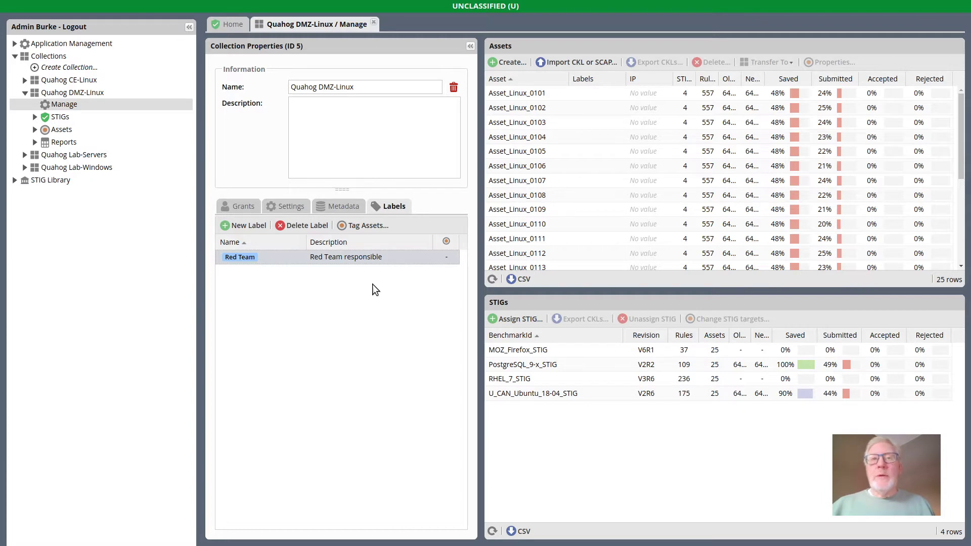
Assign the seven assets Asset_Linux_0102 to Asset_Linux_0108 to the Red Team label
left_click(356, 226)
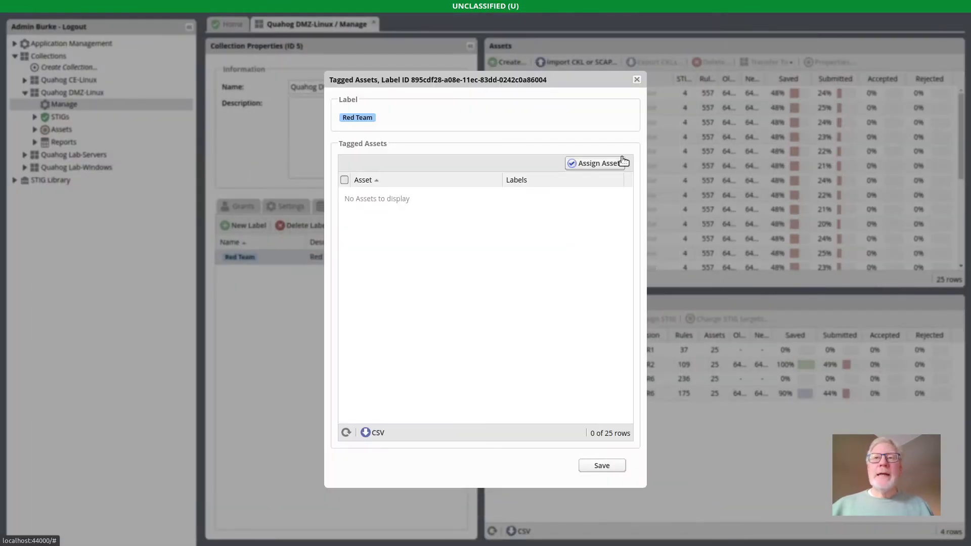
left_click(599, 165)
left_click(375, 210)
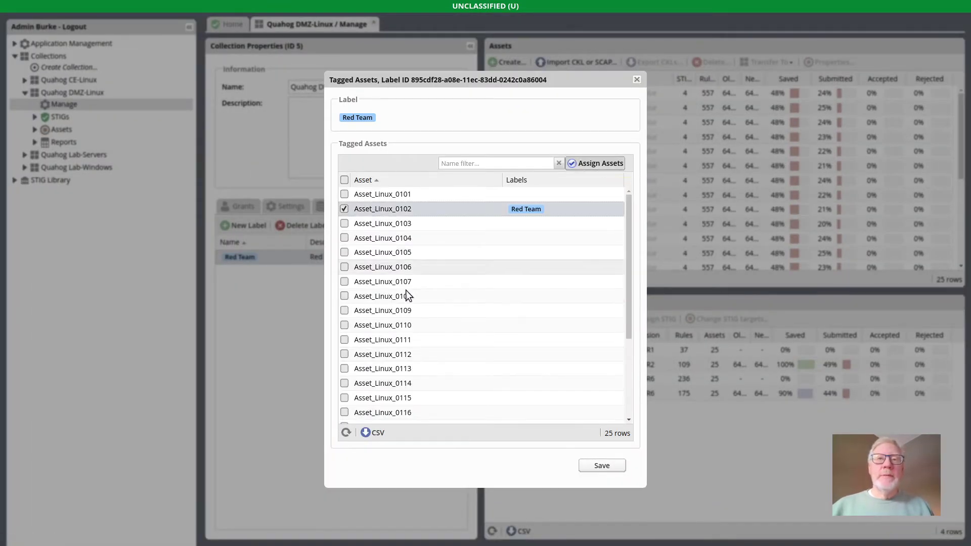
left_click(408, 296, "shift")
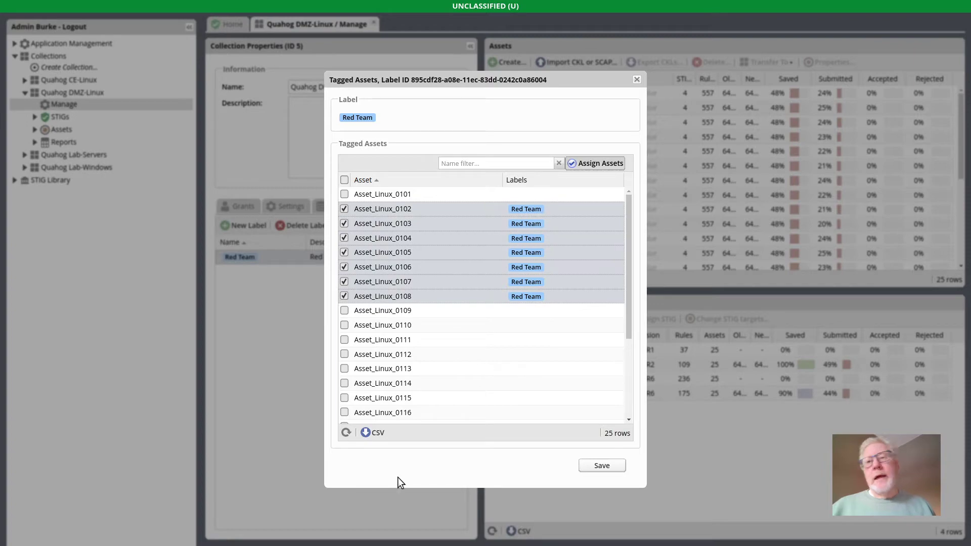
left_click(598, 465)
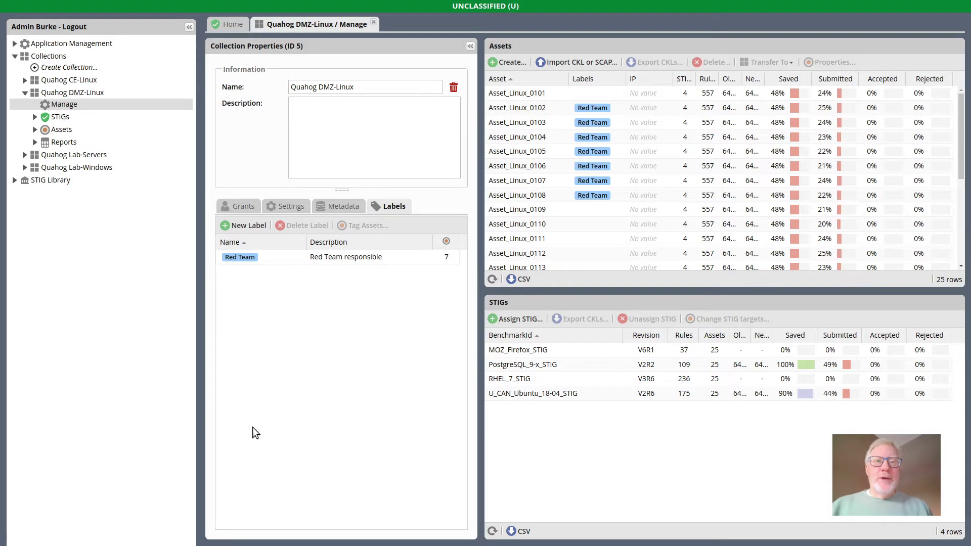
Edit the Red Team label, choose the red colour swatch and save
double_click(247, 257)
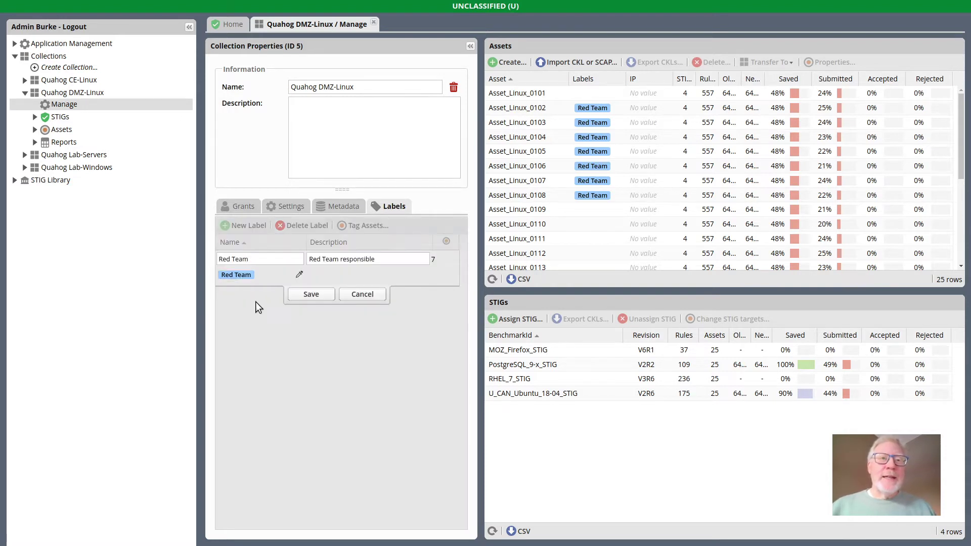
left_click(299, 274)
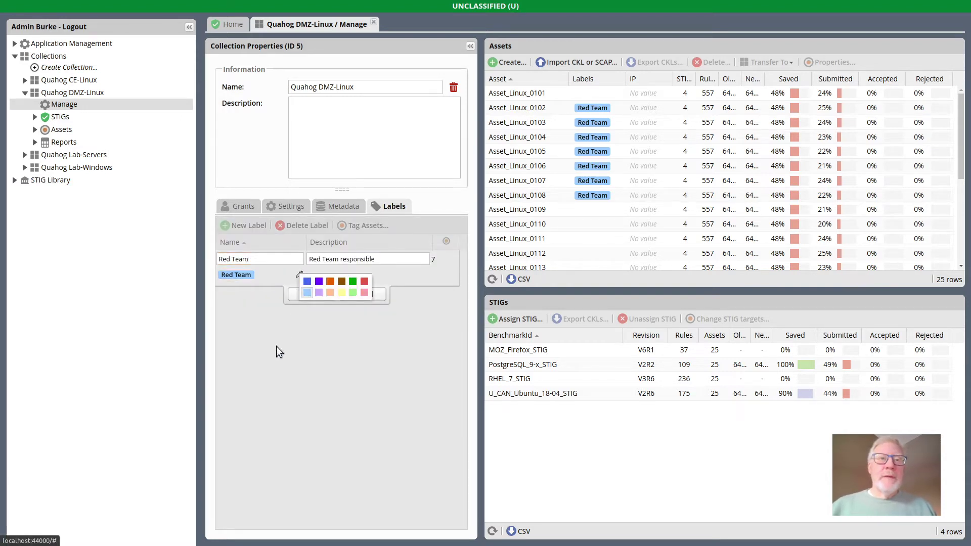
left_click(365, 287)
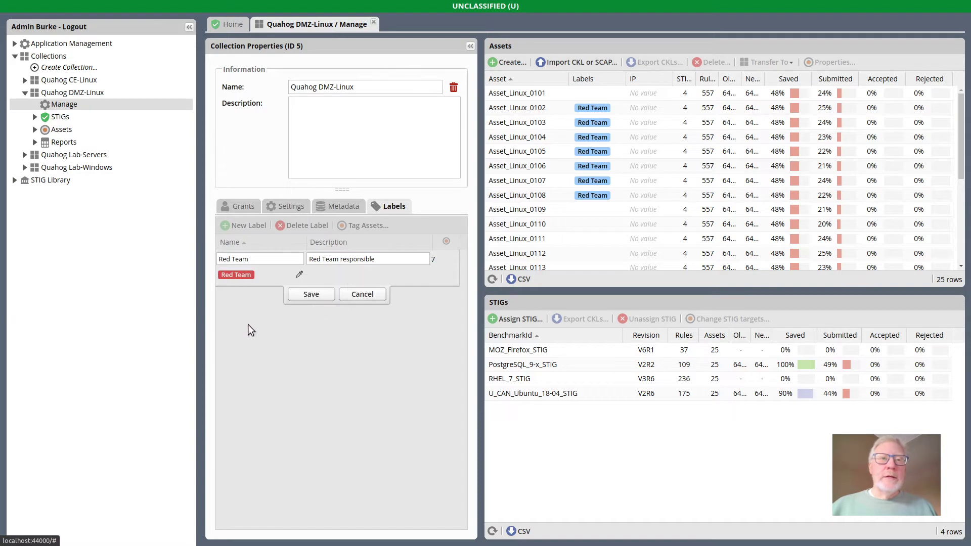
left_click(305, 296)
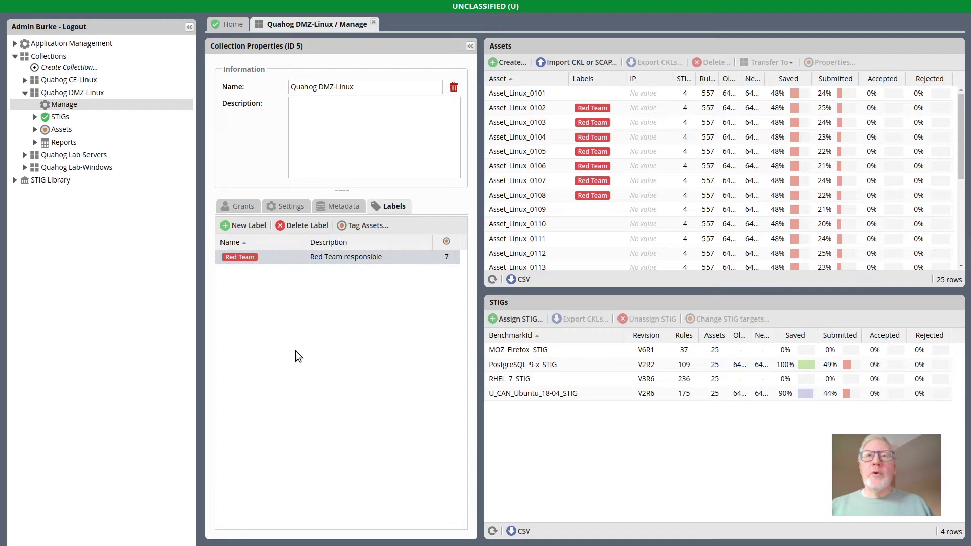
Add the Red Team label to Asset_Linux_0101 in its asset properties
double_click(526, 96)
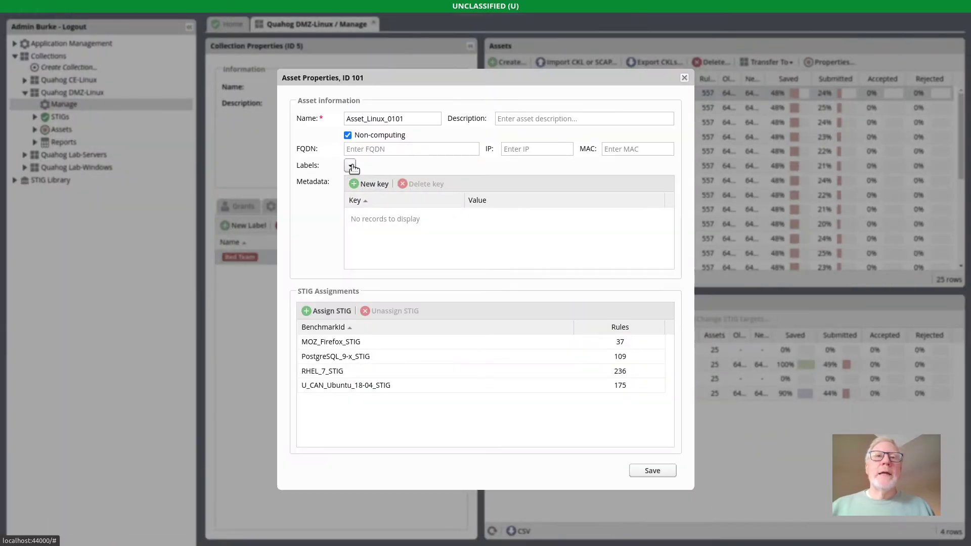
left_click(353, 167)
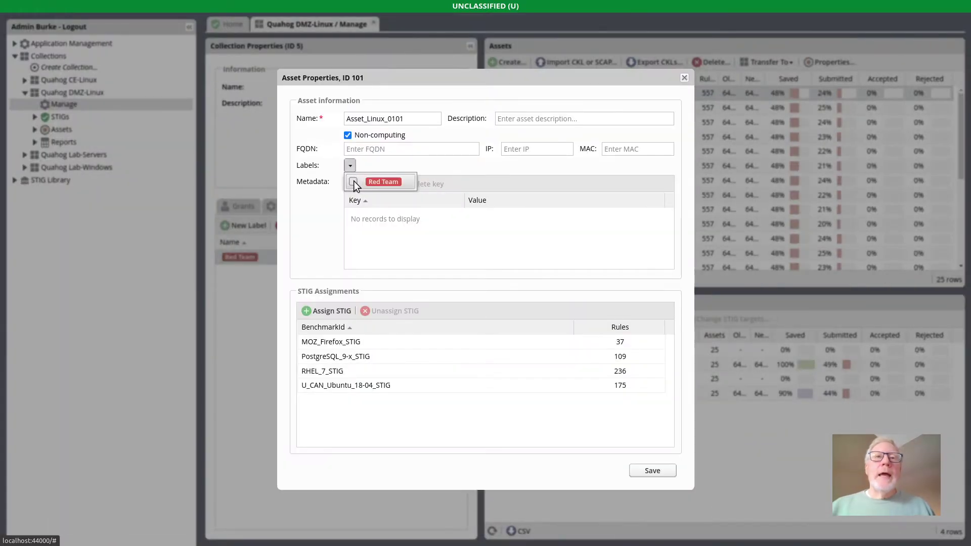
left_click(353, 182)
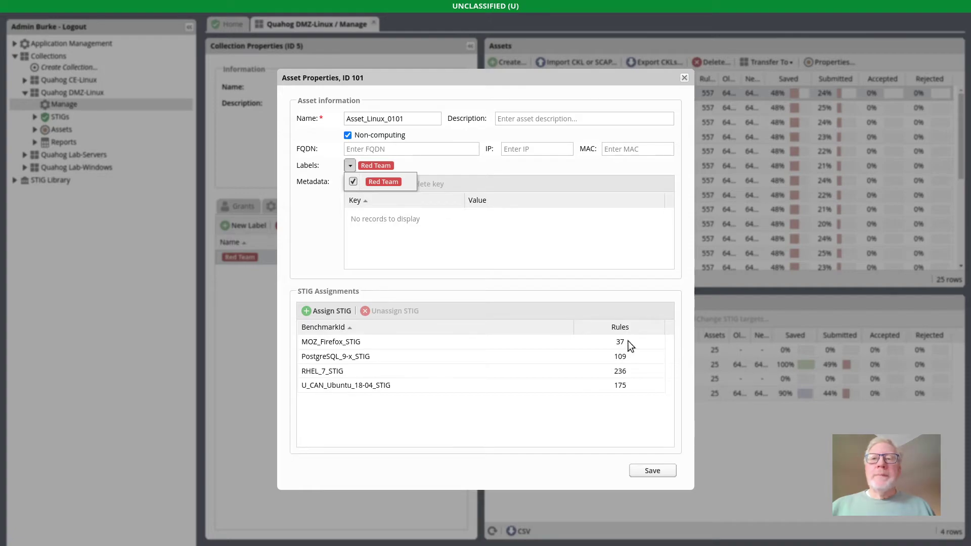
left_click(645, 471)
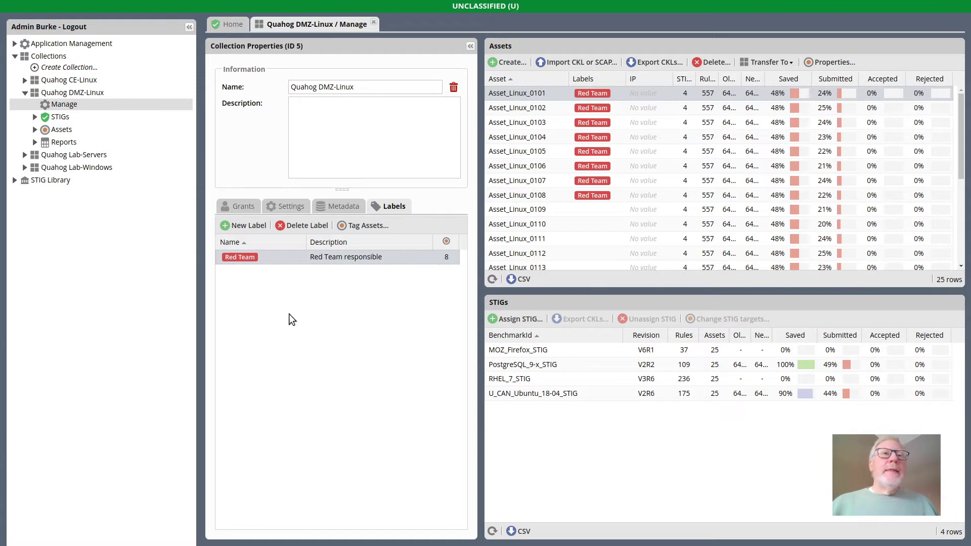
Filter the Quahog DMZ-Linux tree to Red Team and expand its Assets list
left_click(145, 93)
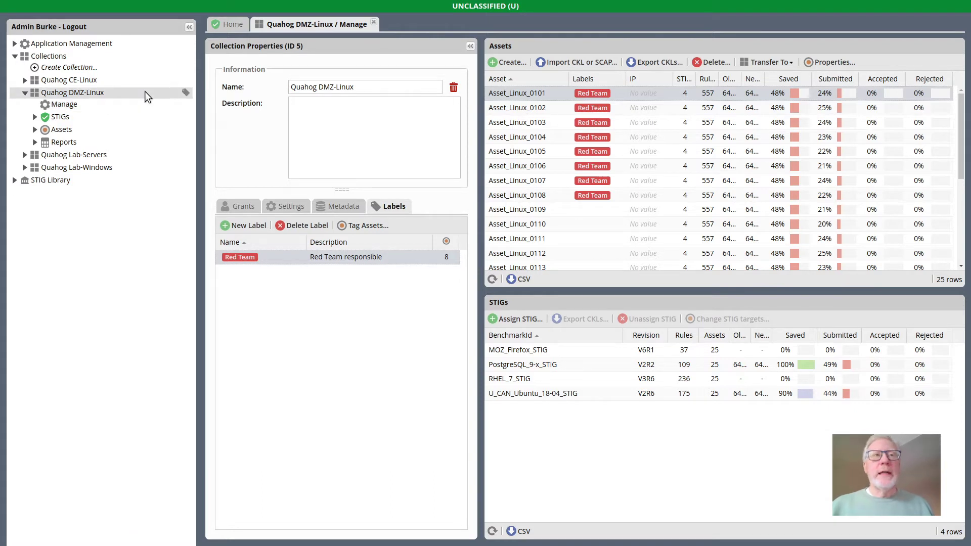
left_click(186, 94)
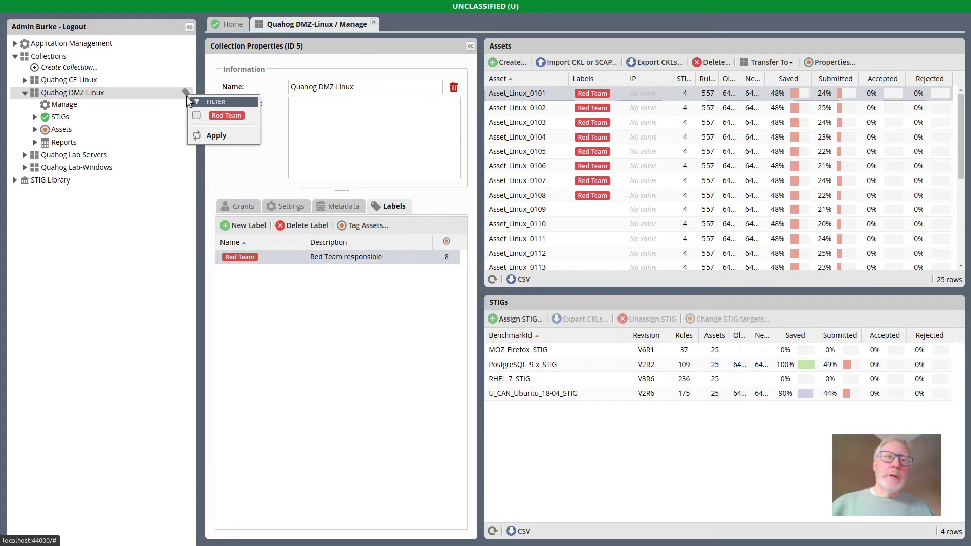
left_click(208, 136)
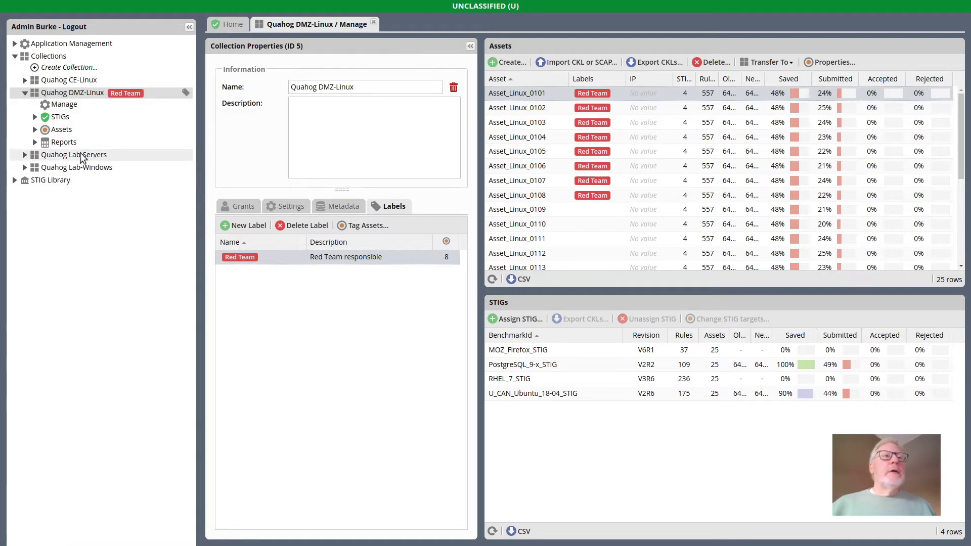
left_click(35, 130)
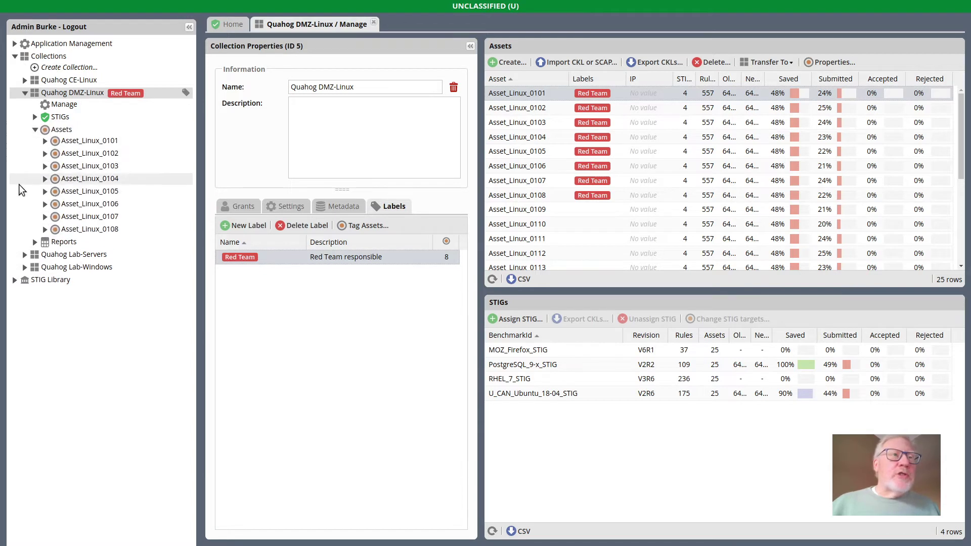
Clear the label filter to show all 25 assets, then reapply the Red Team filter
left_click(186, 92)
left_click(216, 134)
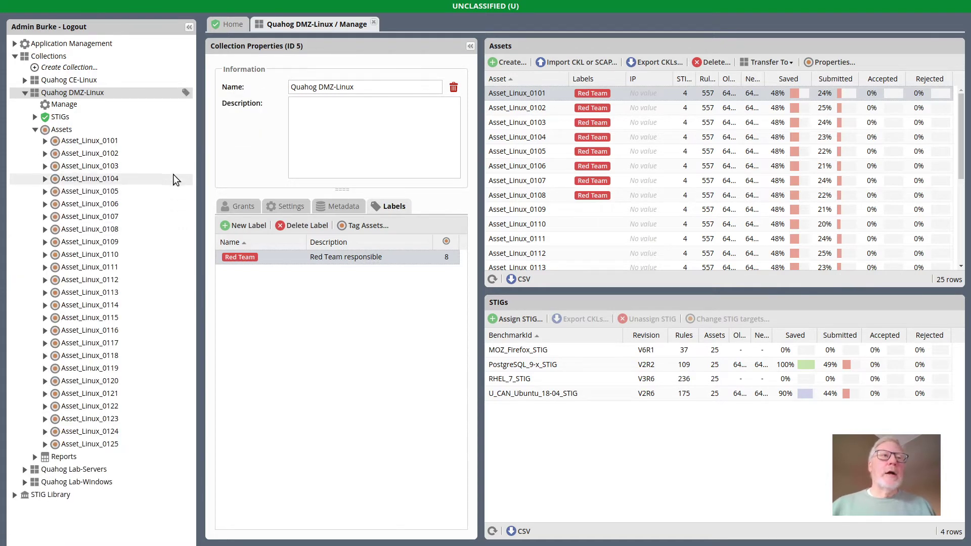
left_click(185, 93)
left_click(194, 112)
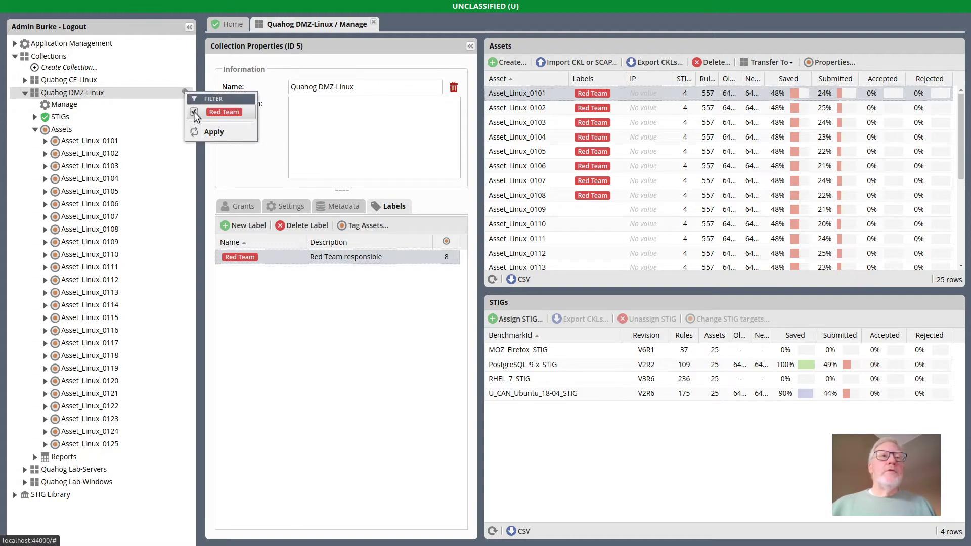
left_click(211, 130)
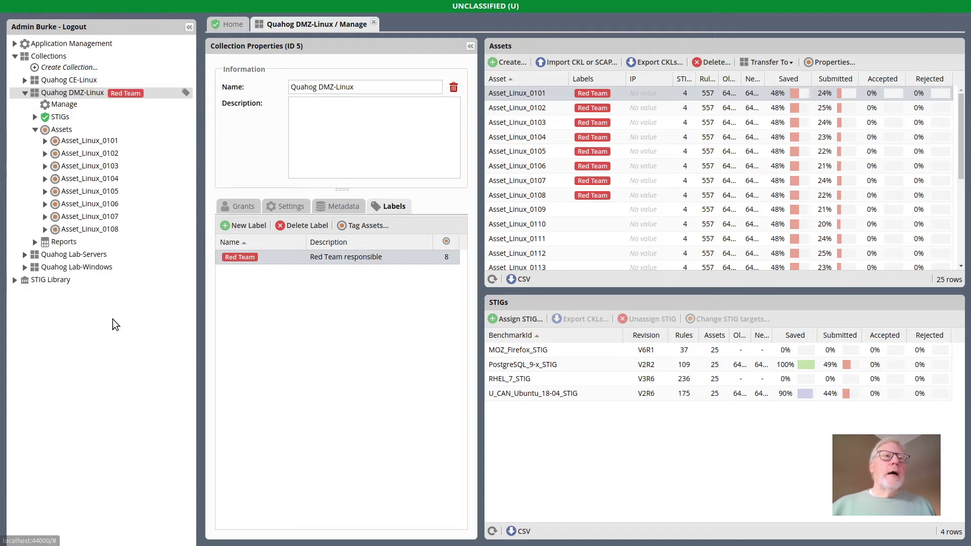
Expand STIGs and RHEL_7_STIG, then toggle the Red Team filter off and back on
left_click(35, 116)
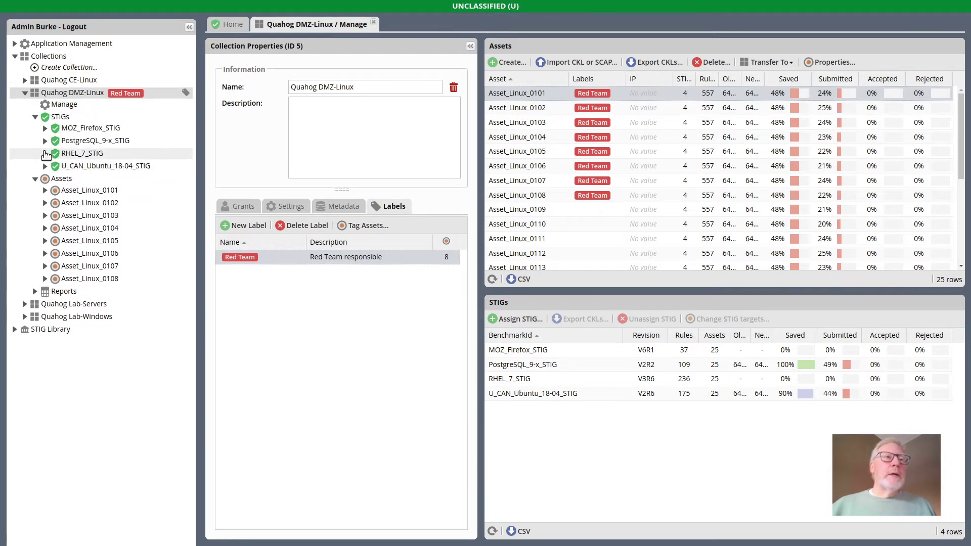
left_click(45, 153)
left_click(187, 94)
left_click(198, 113)
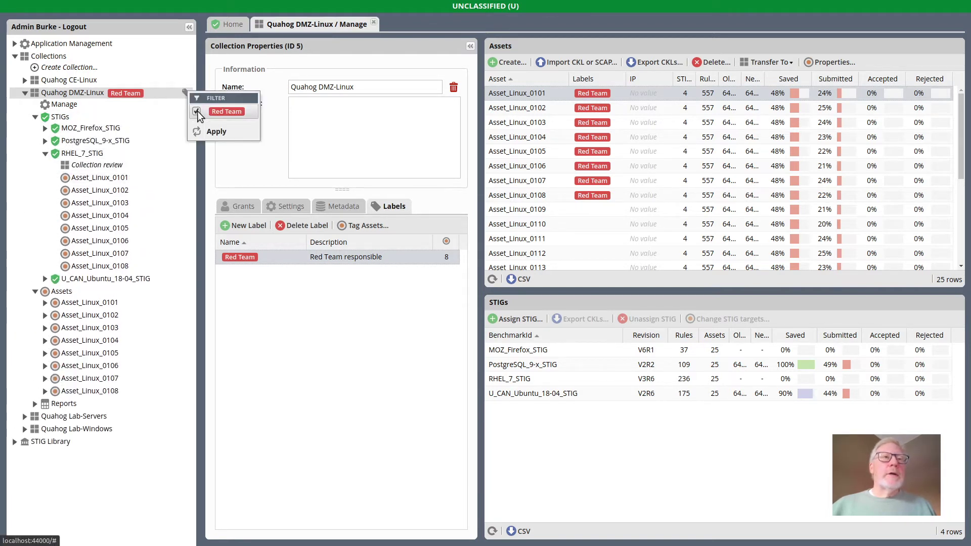
left_click(210, 135)
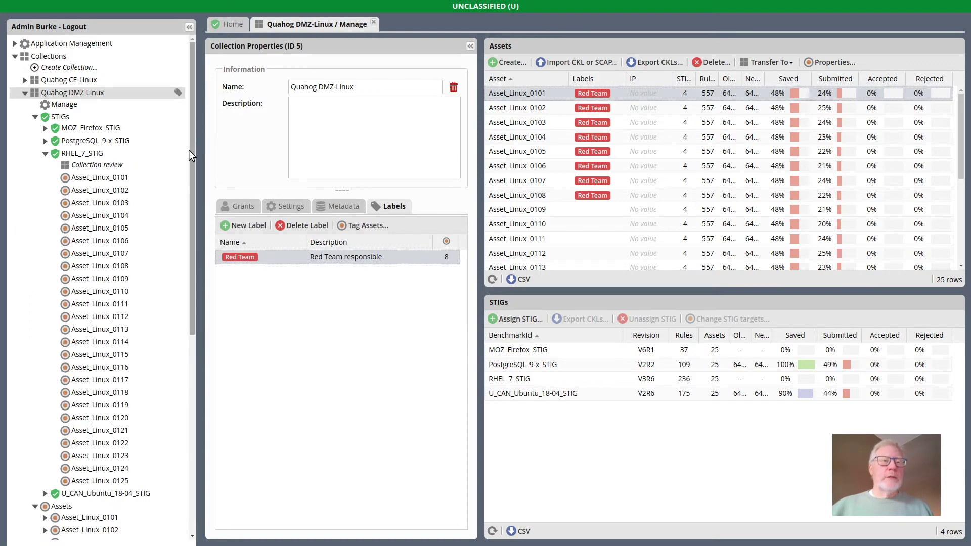
left_click(179, 93)
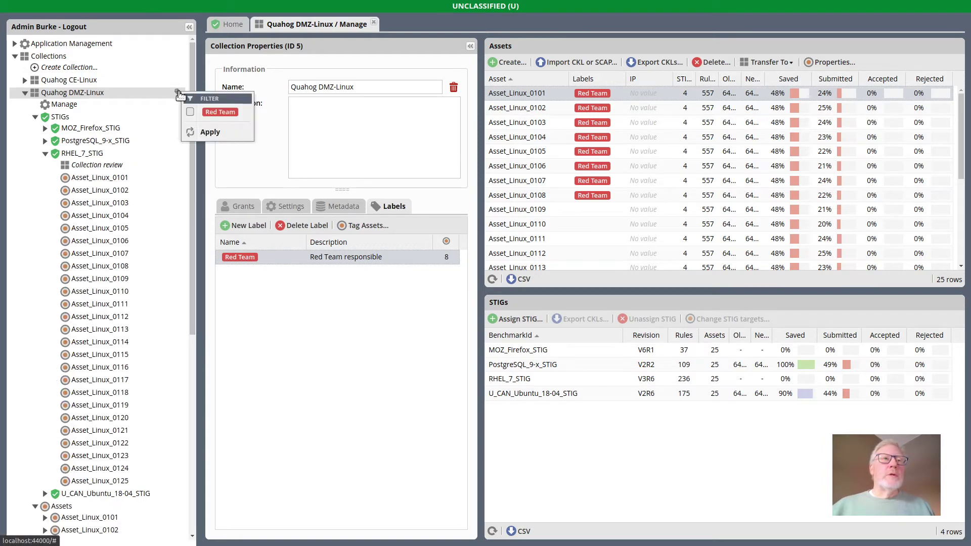
left_click(191, 111)
left_click(205, 135)
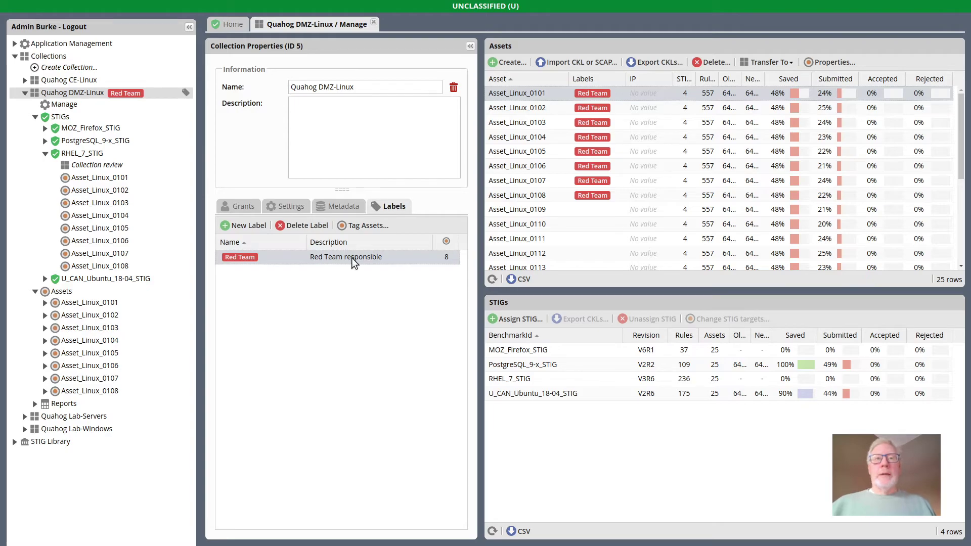
Delete the Red Team label with confirmation, then collapse Quahog DMZ-Linux in the tree
left_click(305, 225)
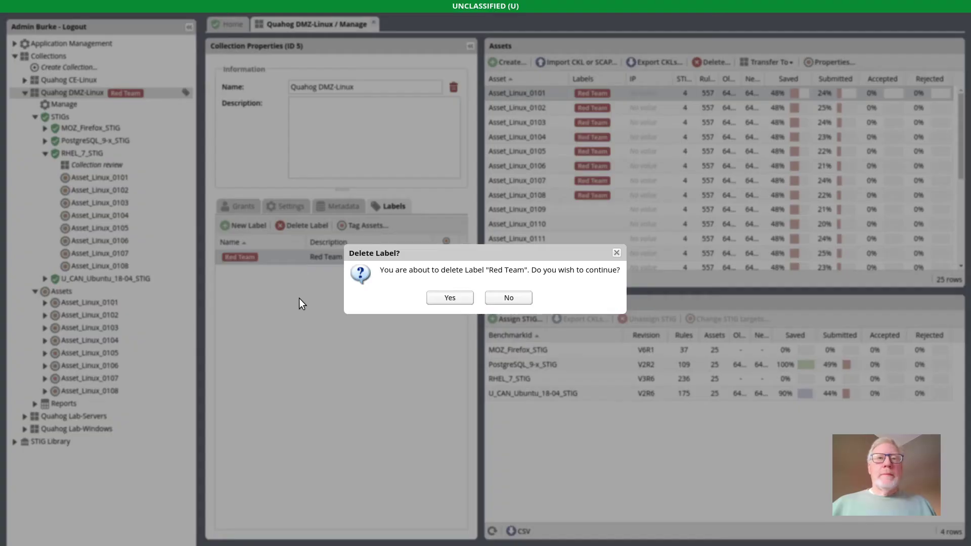
left_click(450, 299)
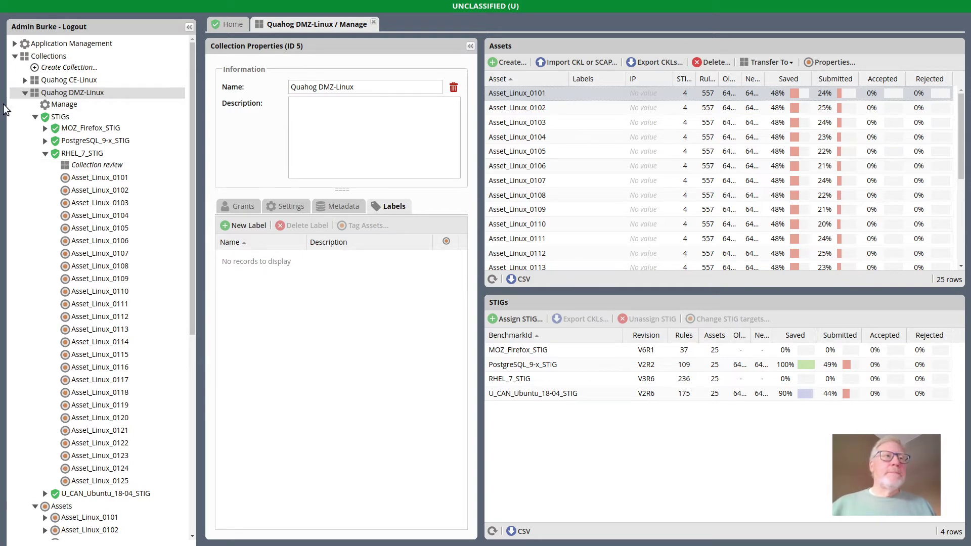
left_click(24, 92)
Show Quahog CE-Linux's labels (Blue Team on 10, Red Team on 8) and its tree label filter
left_click(25, 79)
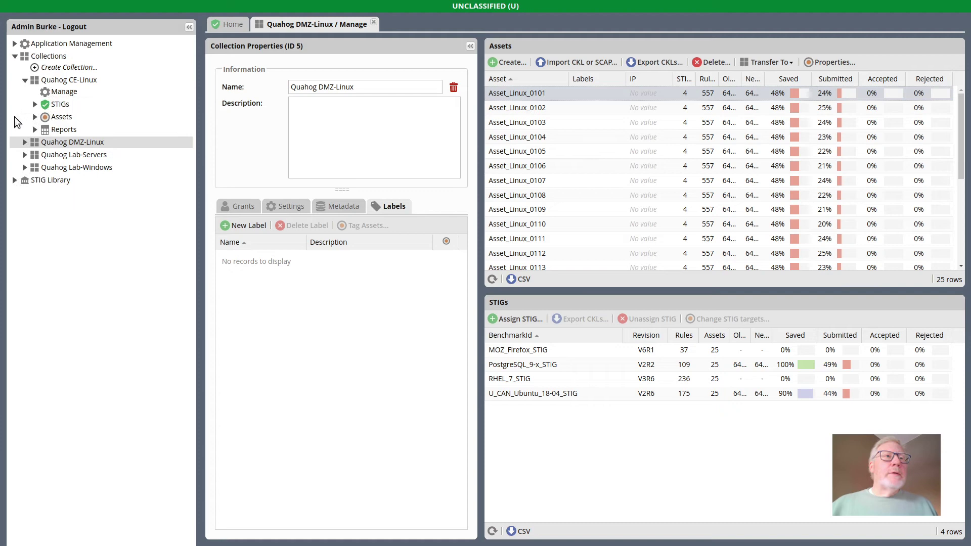
left_click(64, 95)
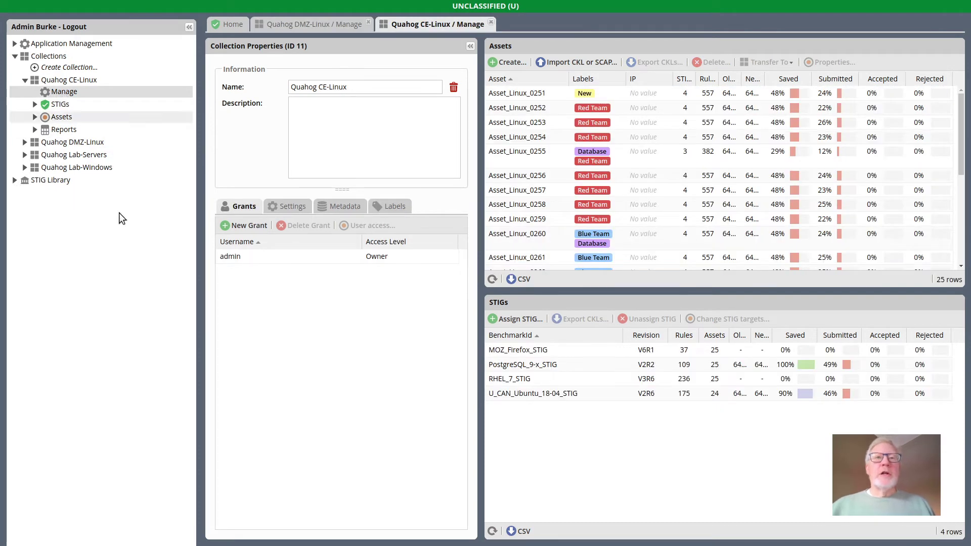
left_click(395, 208)
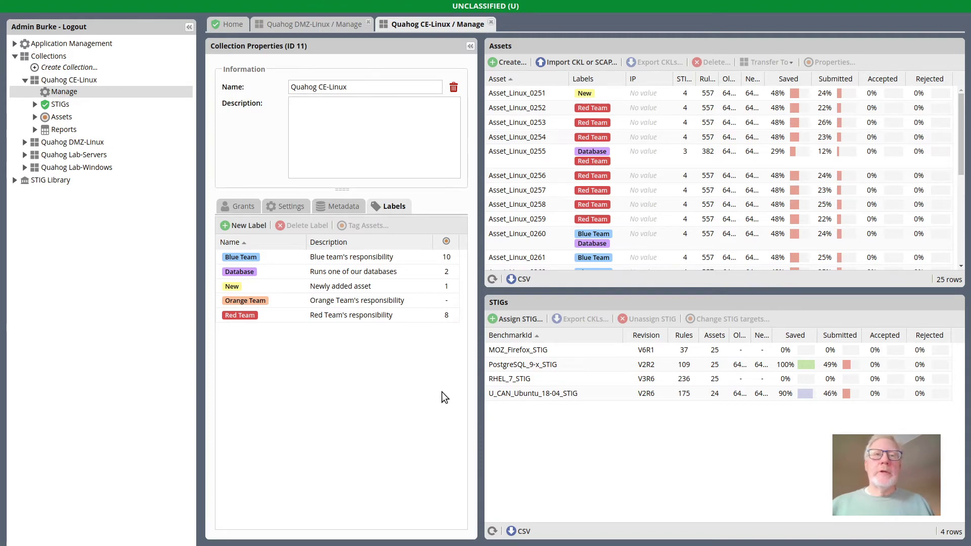
left_click(185, 80)
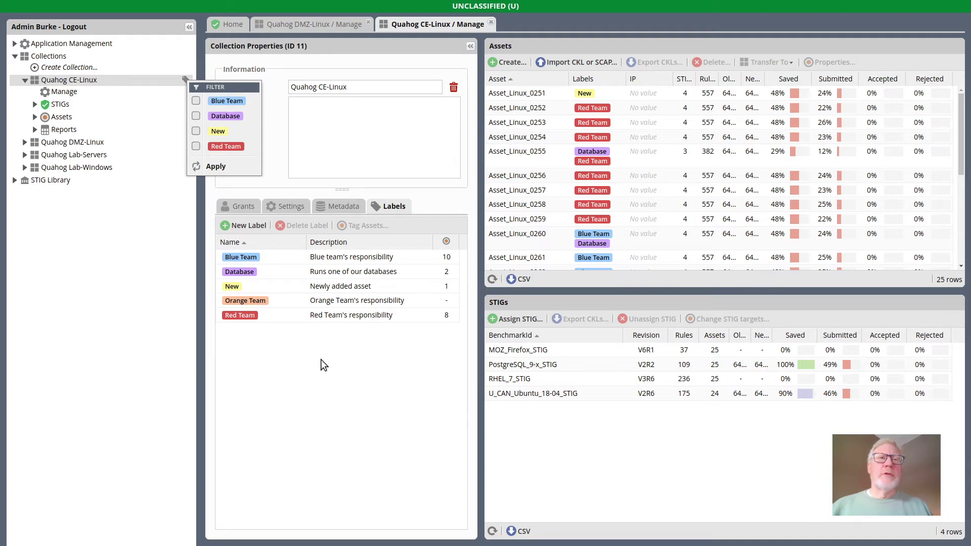
Expand the CE-Linux Assets node and filter the tree to Blue Team and Database labels
left_click(35, 117)
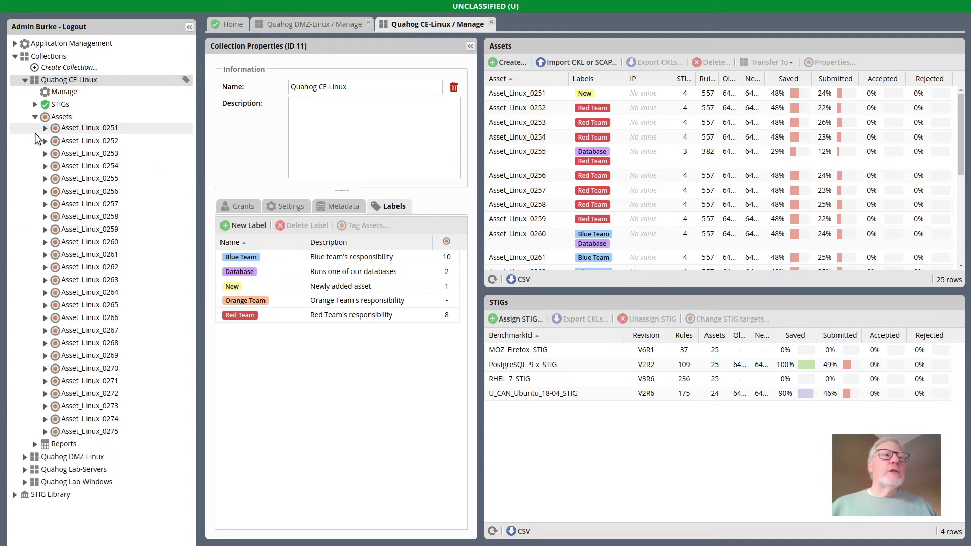
left_click(186, 80)
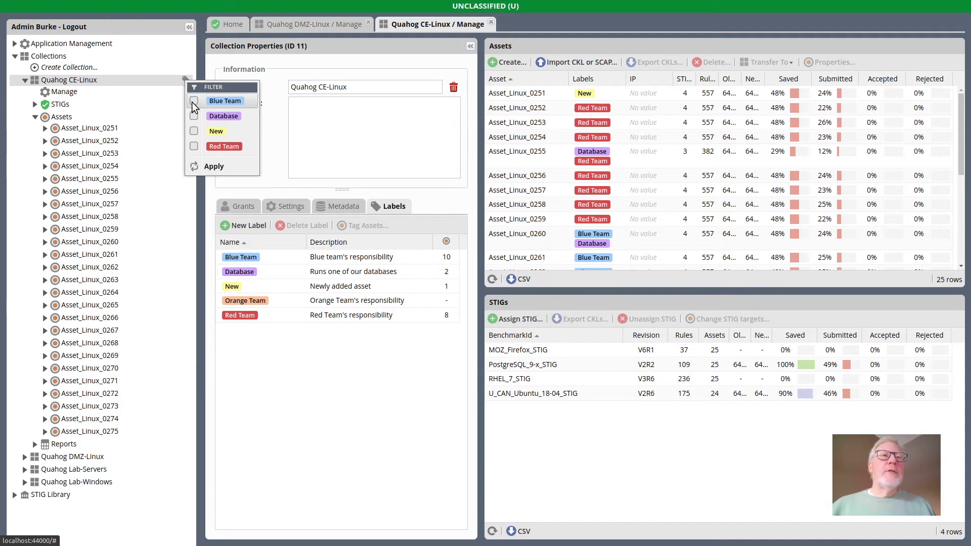
left_click(194, 101)
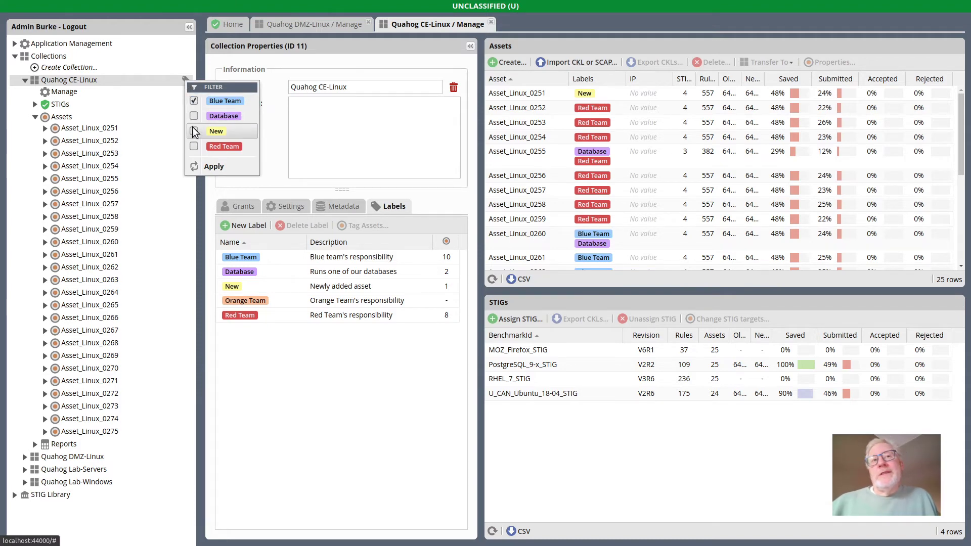
left_click(194, 116)
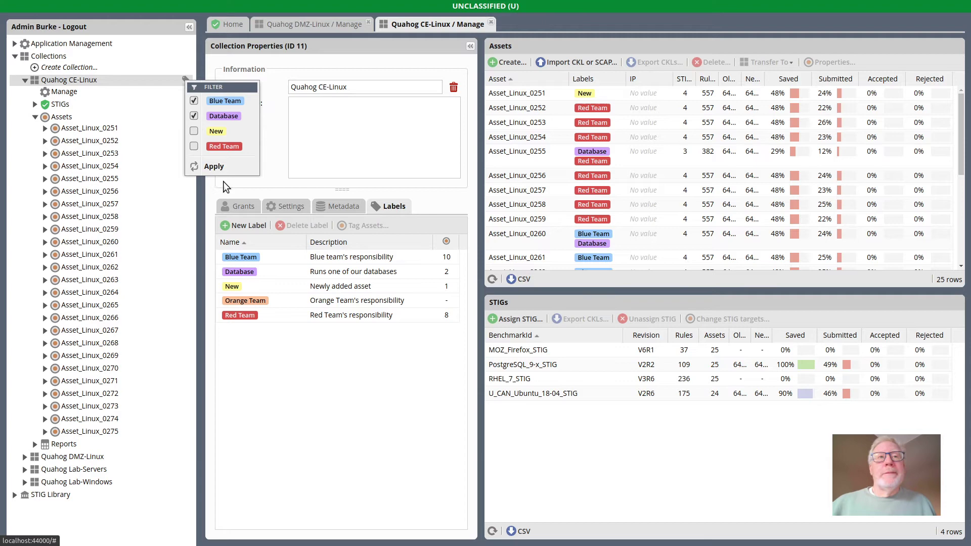
left_click(210, 169)
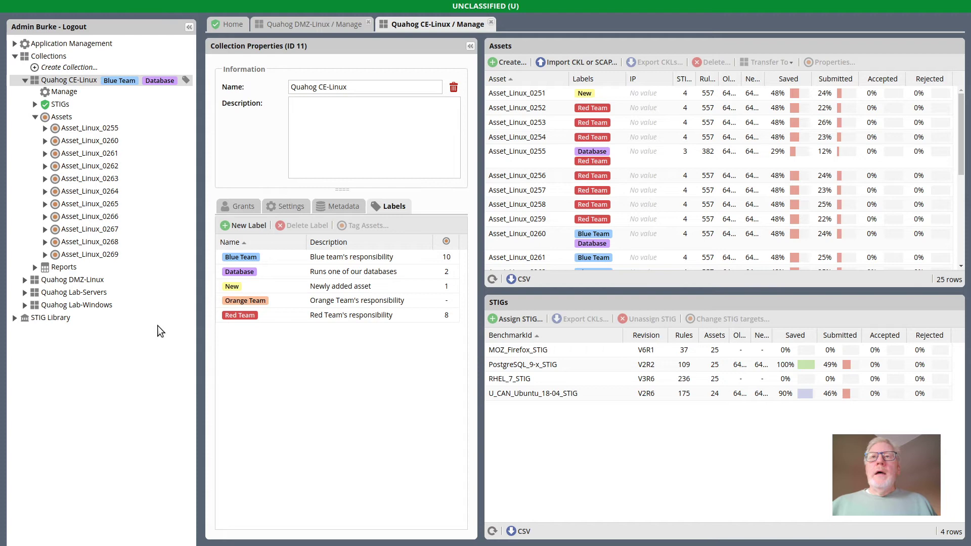
Filter the Assets grid's Labels column to Database only, excluding unlabelled, Blue Team, New and Red Team
left_click(189, 27)
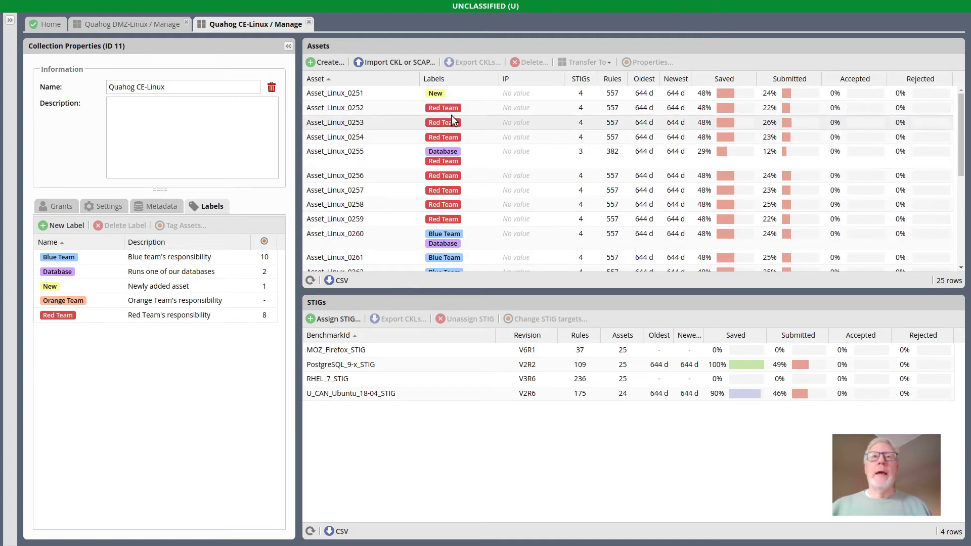
right_click(459, 79)
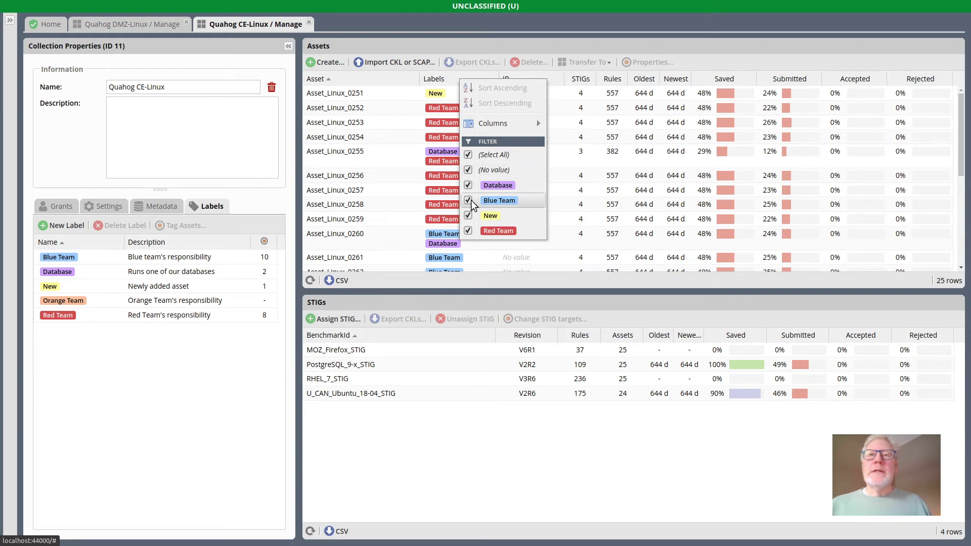
left_click(468, 170)
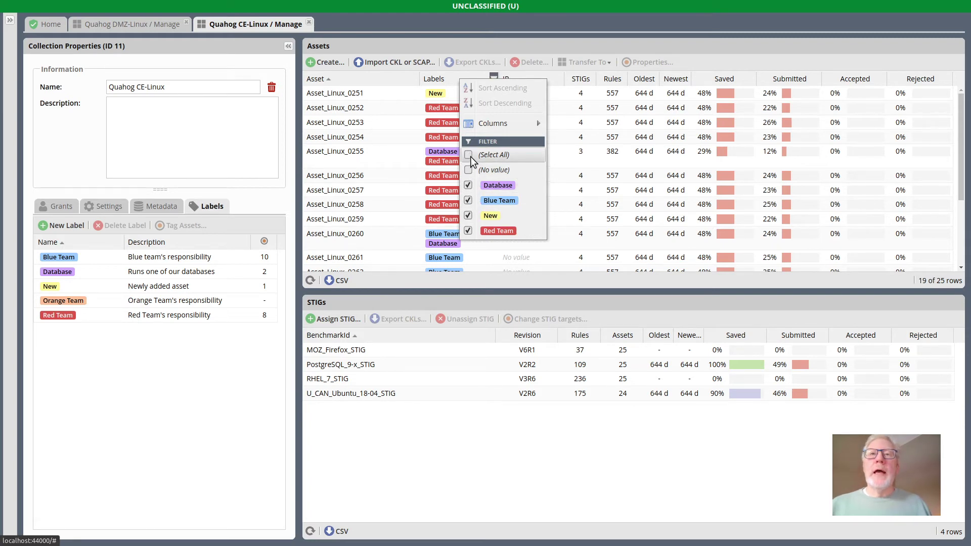
left_click(469, 201)
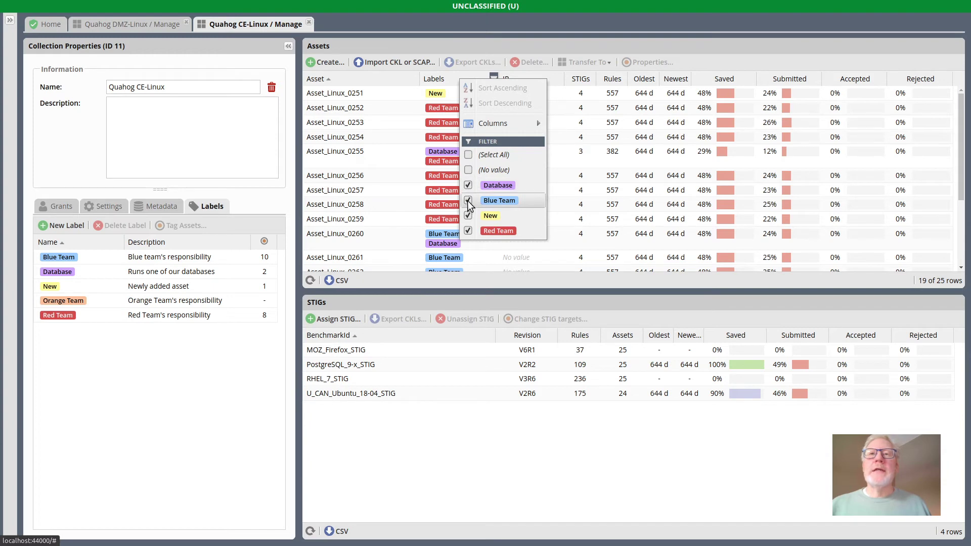
left_click(469, 216)
left_click(468, 231)
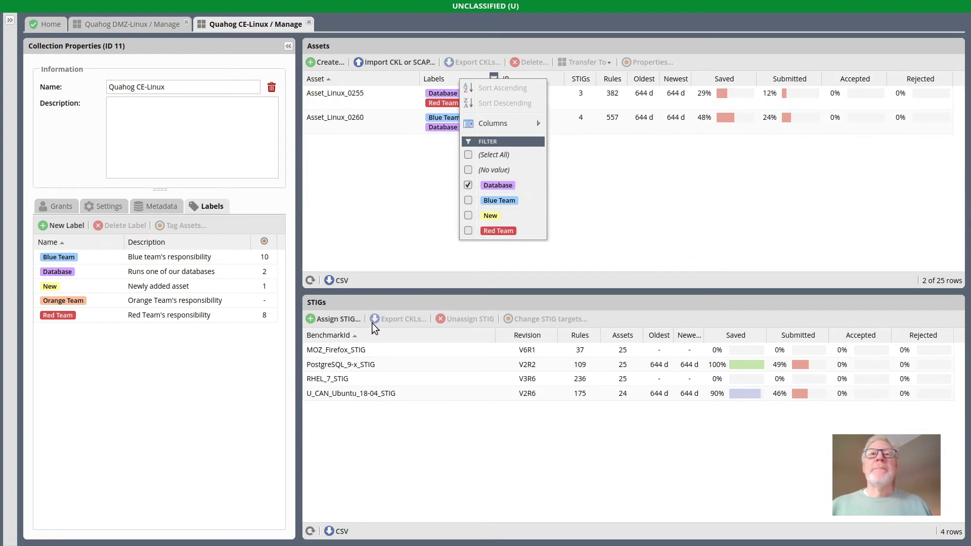
left_click(628, 176)
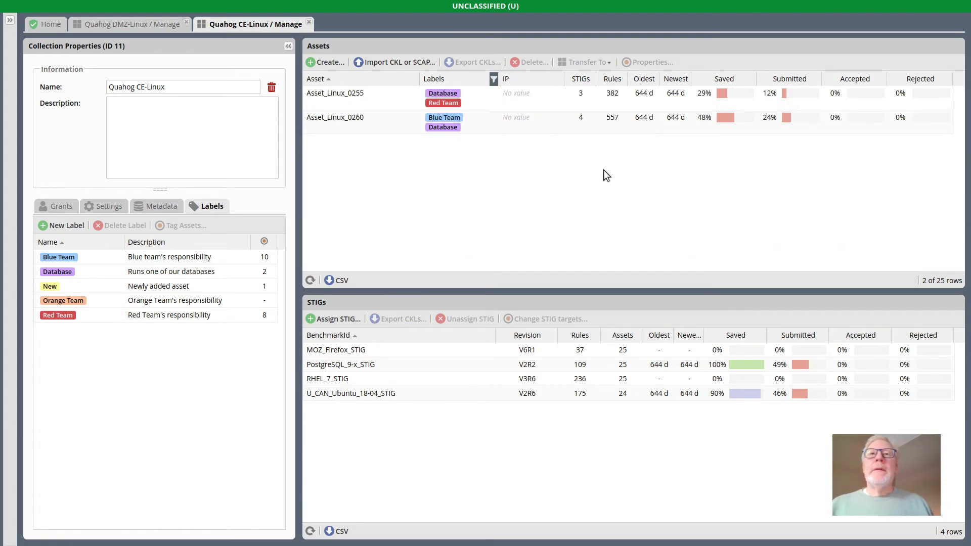
left_click(492, 79)
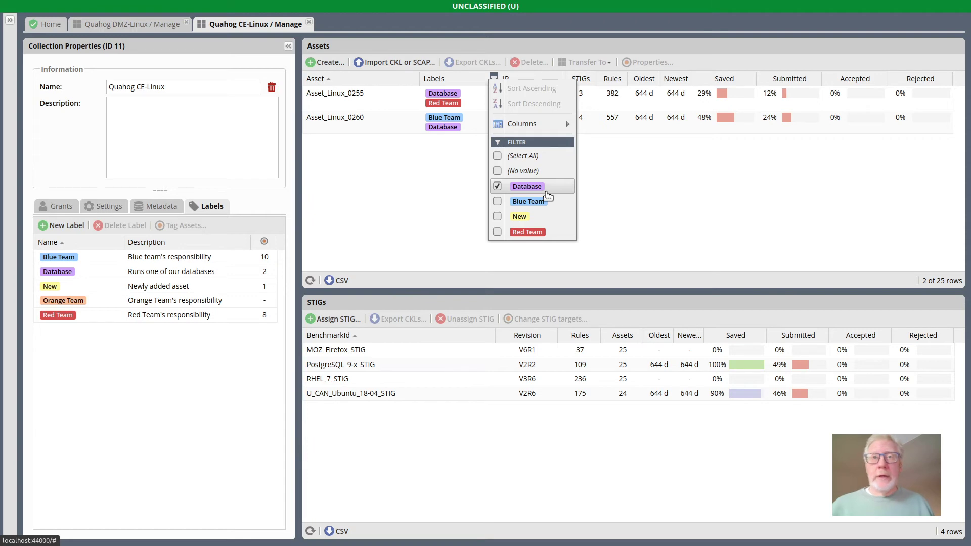
Restore all labels in the Assets grid and open Asset_Linux_0255's PostgreSQL_9-x_STIG checklist
left_click(523, 157)
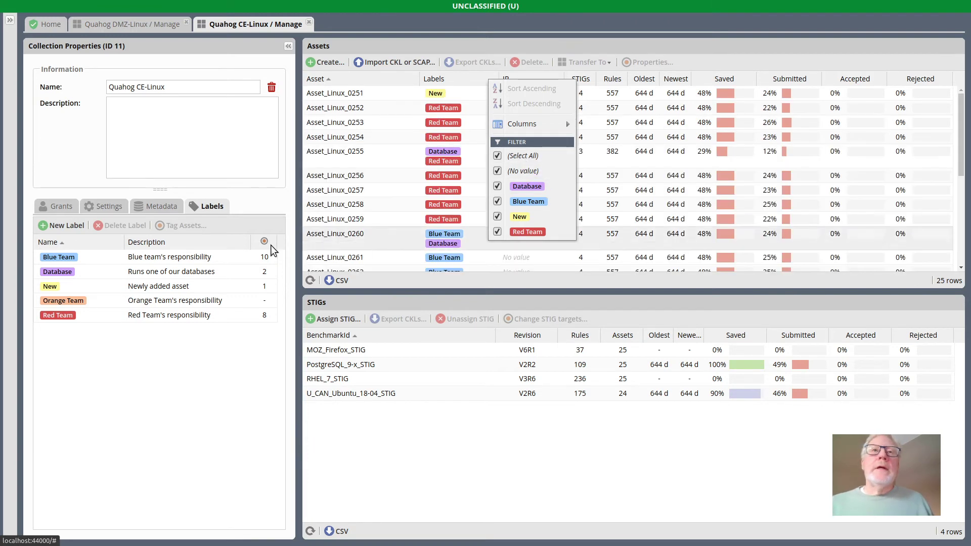
left_click(9, 21)
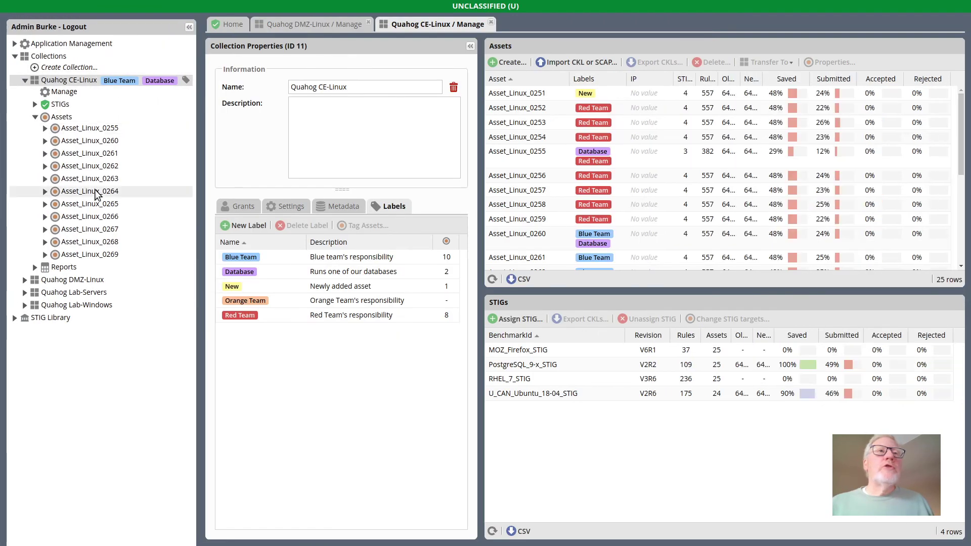
mouse_move(97, 195)
left_click(45, 128)
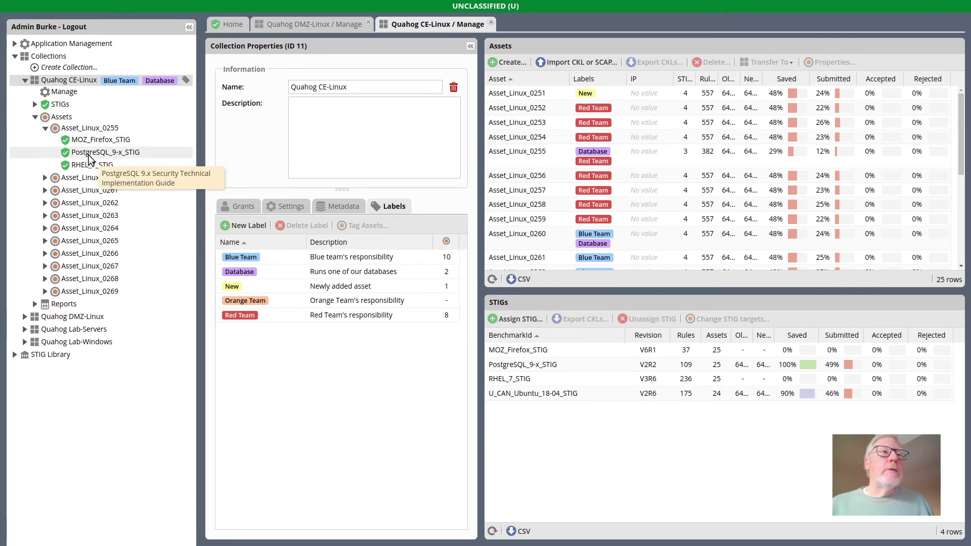
left_click(89, 153)
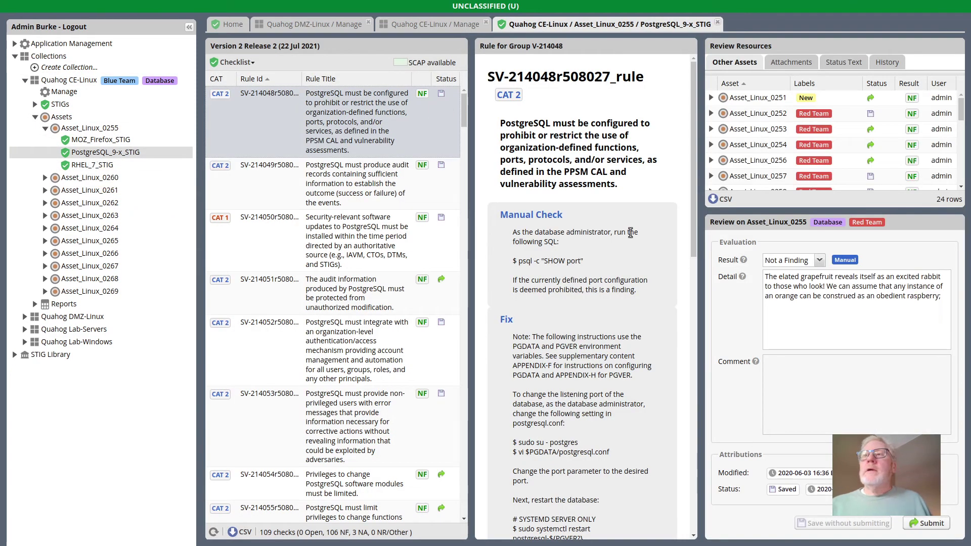
Inspect the Other Assets label filter without changes, then expand the collection's STIGs node
left_click(189, 27)
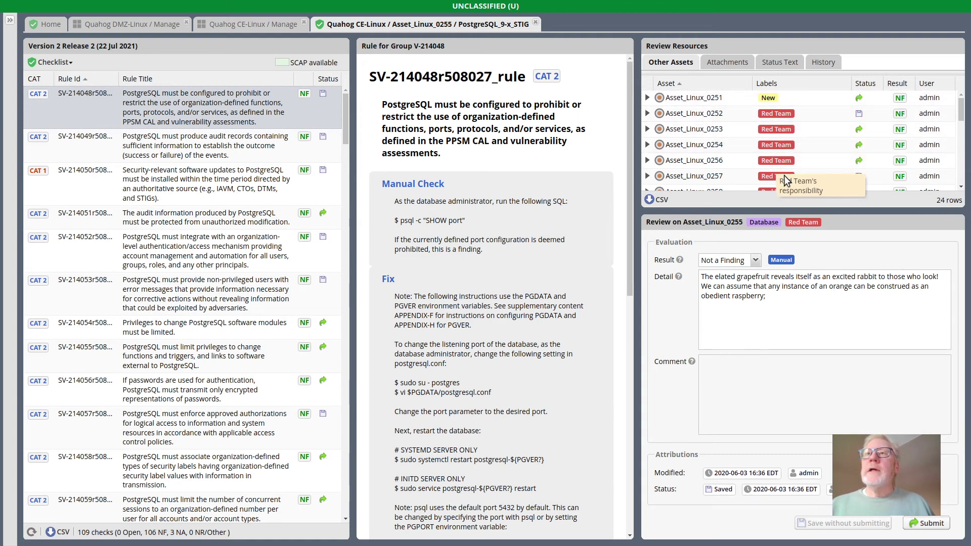
left_click(797, 85)
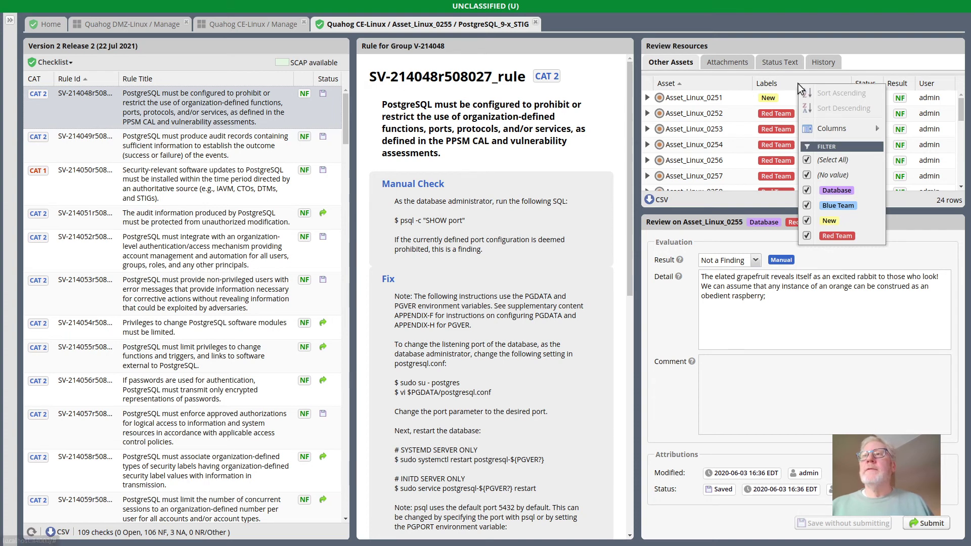
left_click(767, 202)
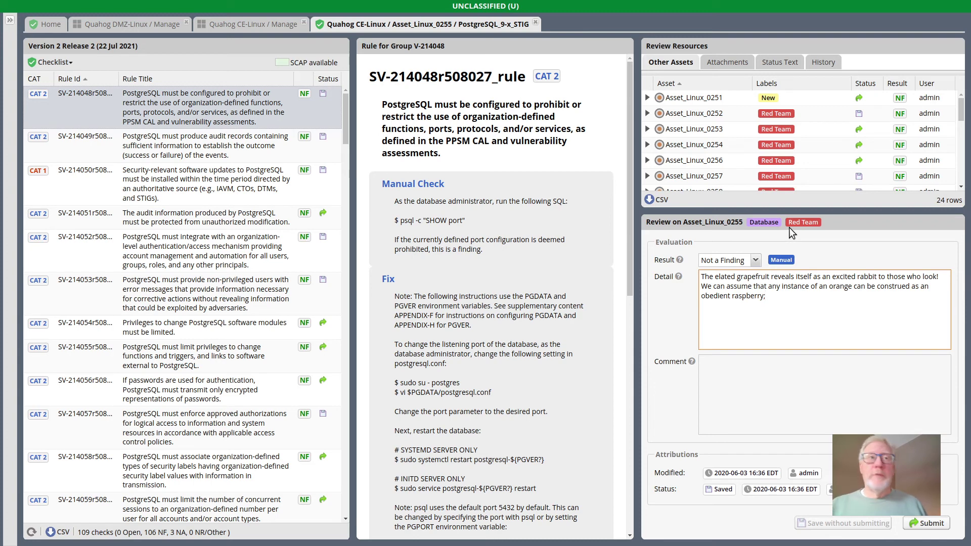
left_click(10, 19)
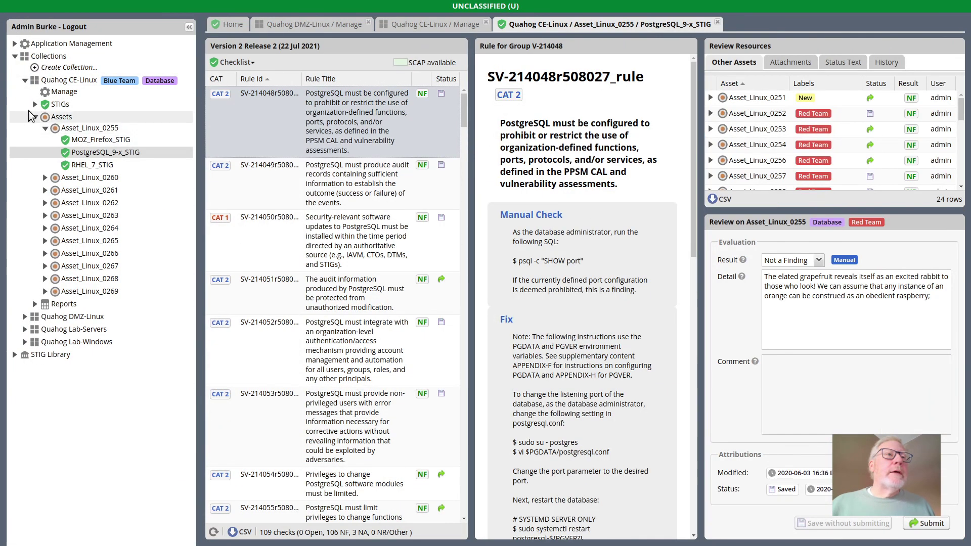
left_click(35, 103)
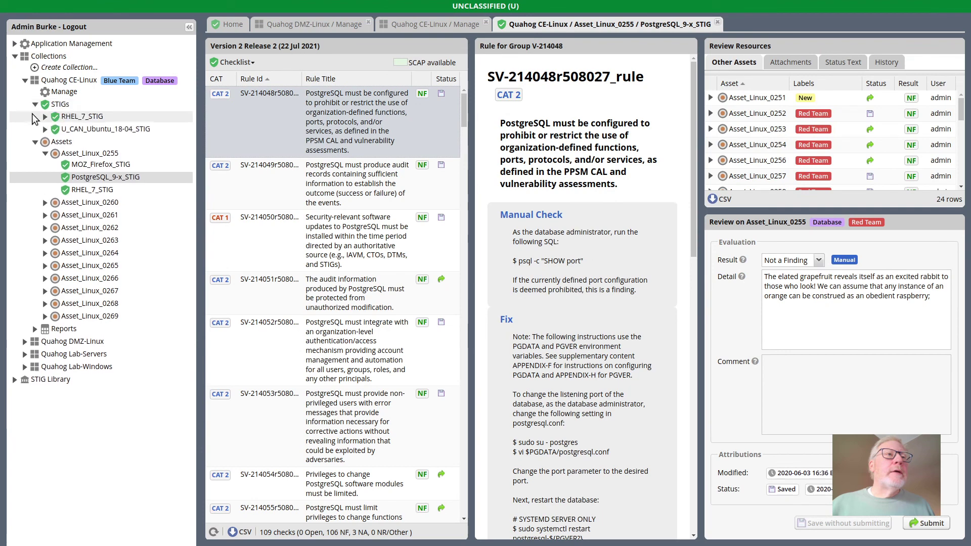
Open the PostgreSQL_9-x_STIG collection review in a widened view and inspect its Labels column filter
left_click(45, 128)
left_click(91, 139)
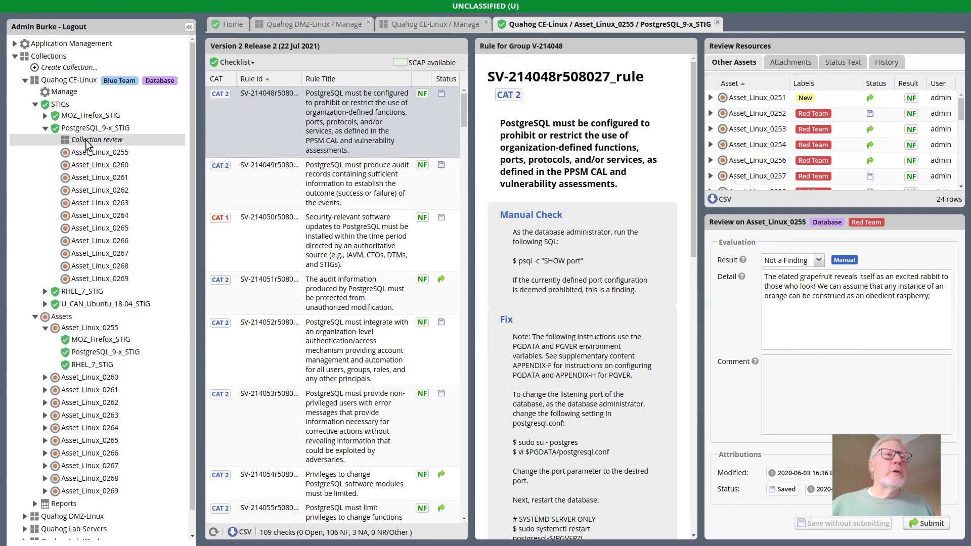
left_click(189, 27)
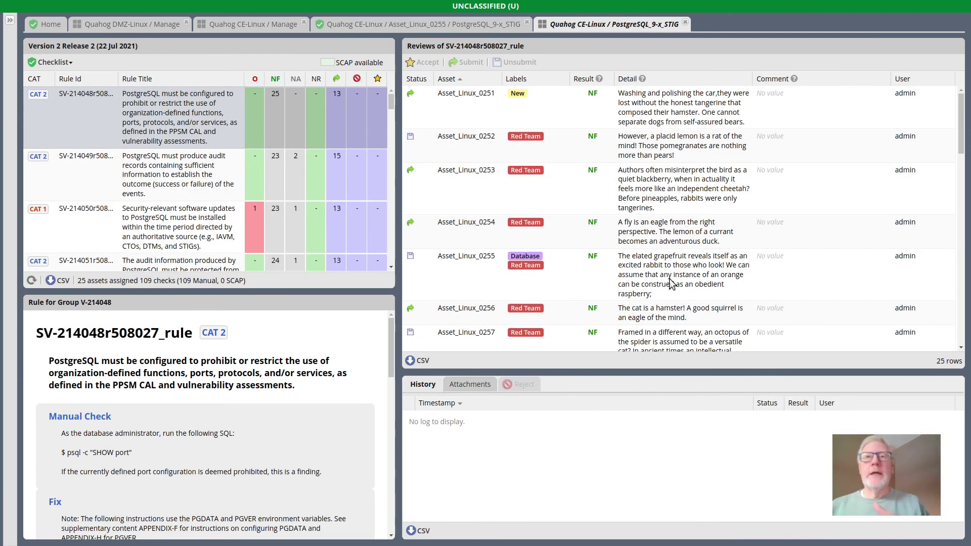
right_click(541, 78)
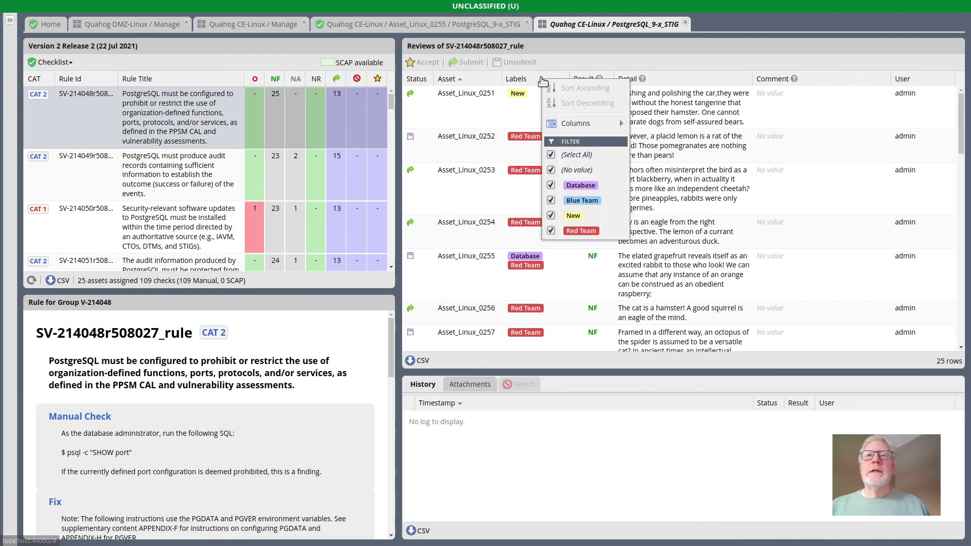
left_click(590, 48)
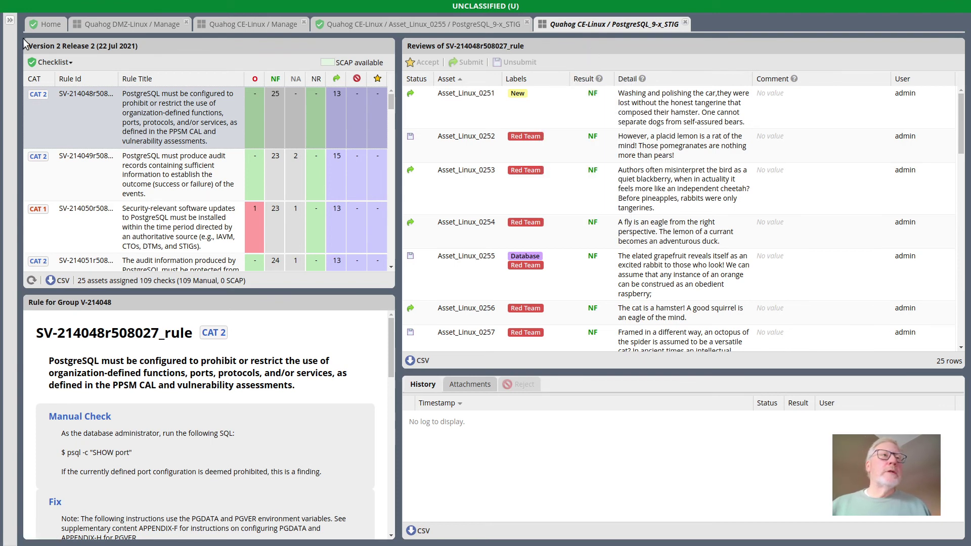
Restore the navigation tree, collapse the collection's STIGs list and expand its Reports
left_click(9, 20)
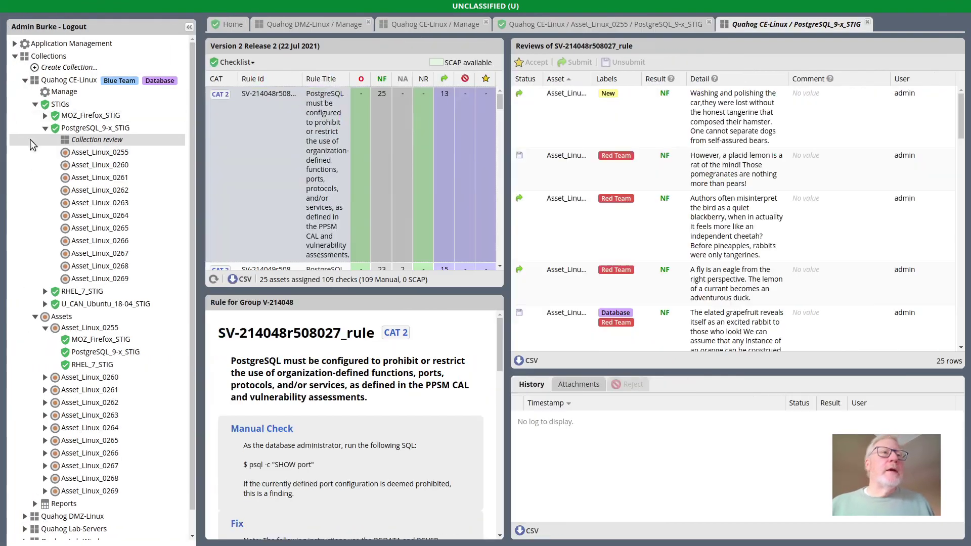
left_click(35, 105)
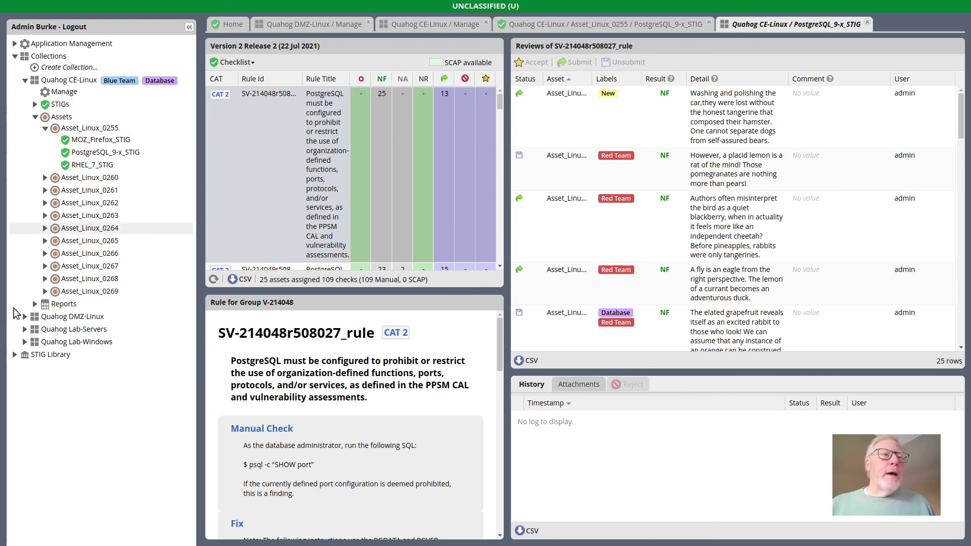
left_click(35, 304)
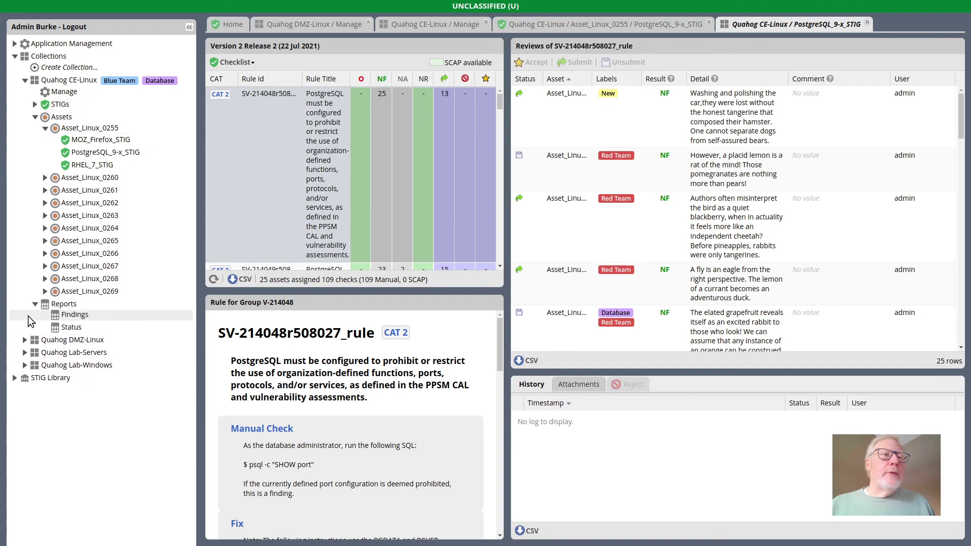
Open the Findings report and view individual findings for V-219307 (checking V-214067 in between)
left_click(66, 328)
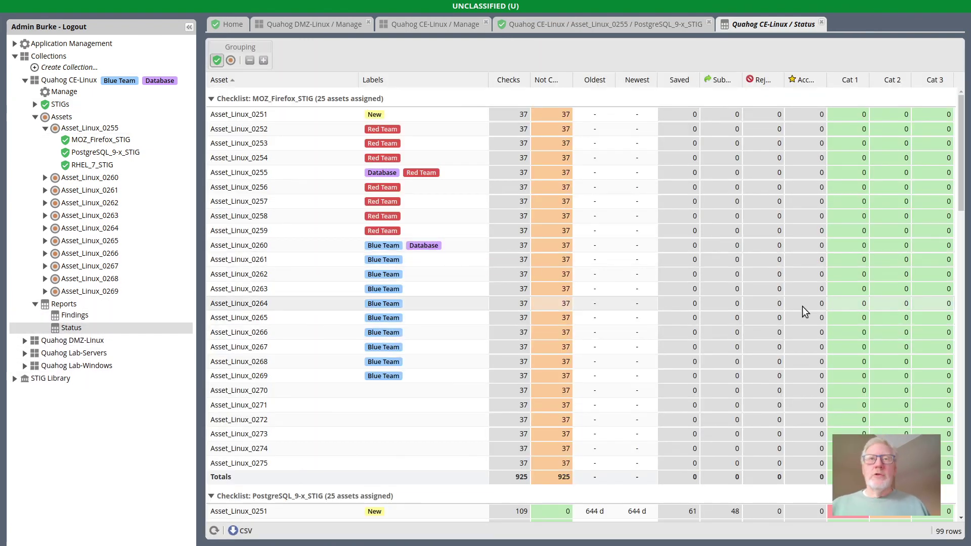
left_click(66, 315)
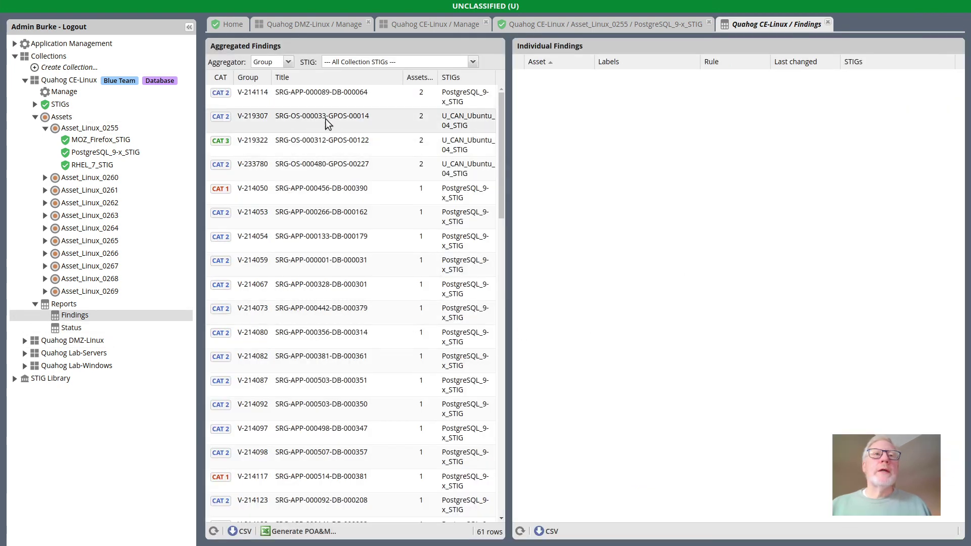
left_click(326, 119)
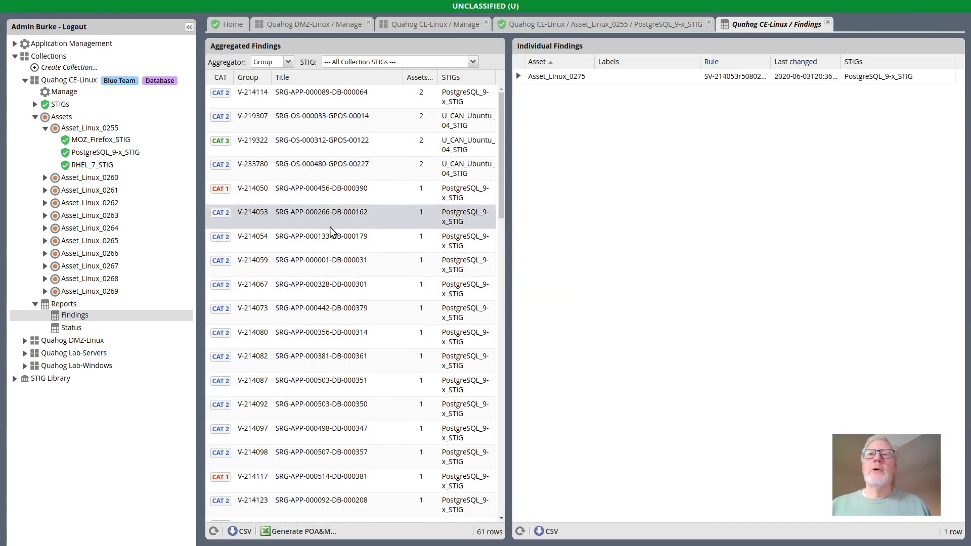
left_click(305, 286)
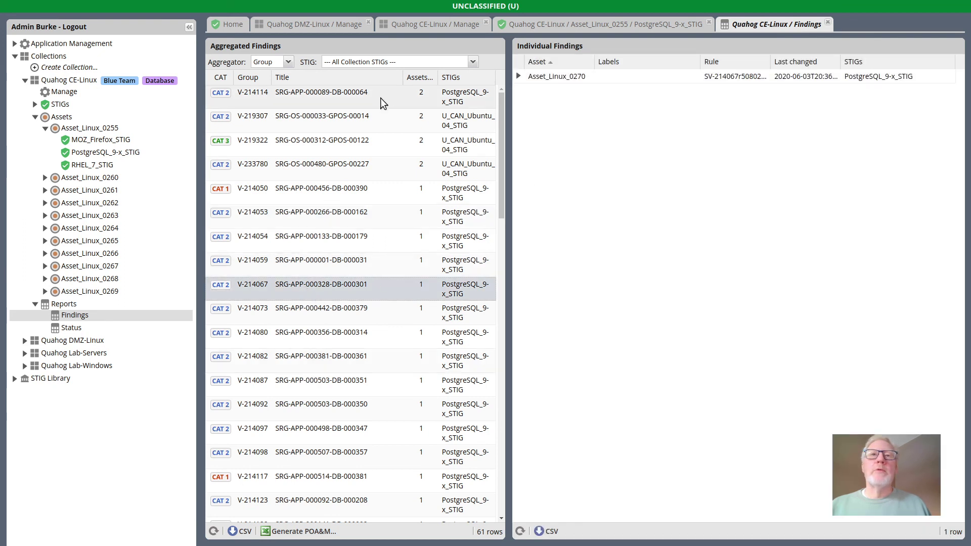
left_click(348, 120)
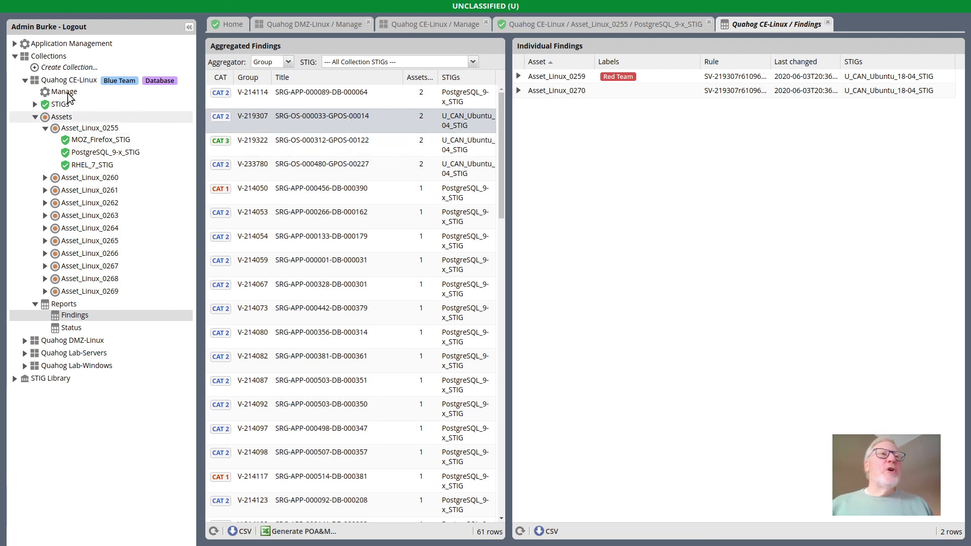
Collapse Quahog CE-Linux in the navigation tree
left_click(24, 81)
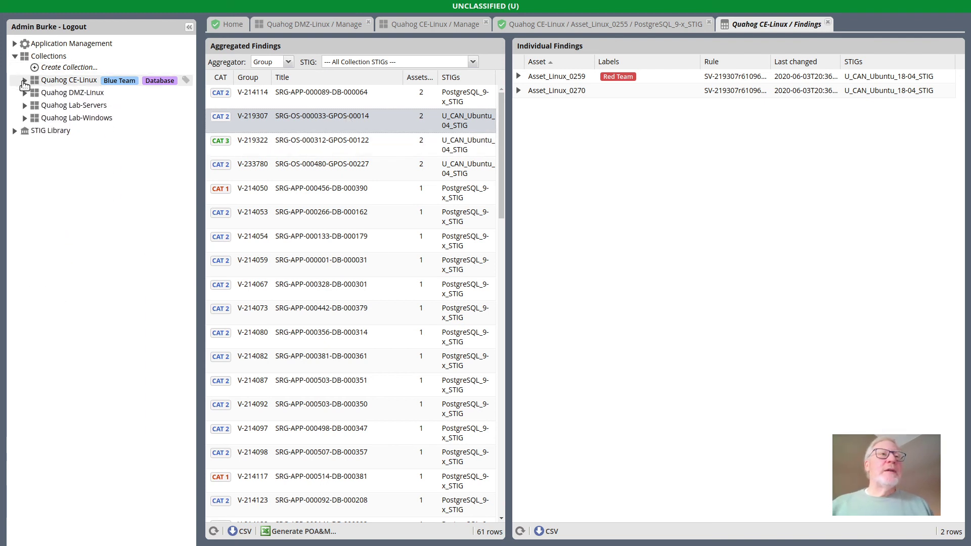